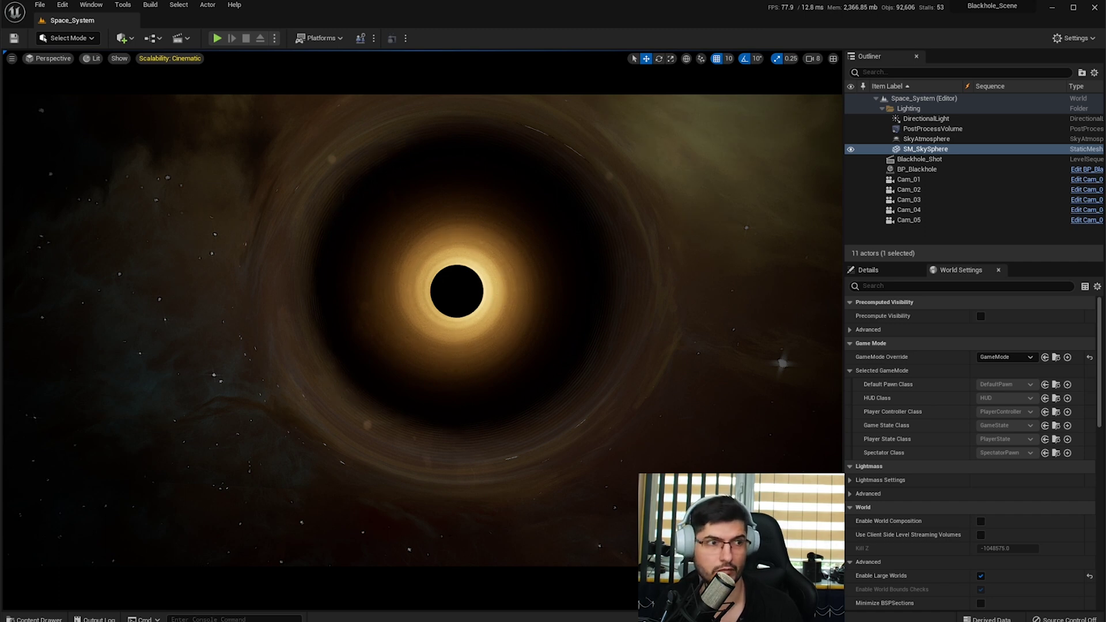
- Clear the current selection, frame the black hole more closely and select the BP_Blackhole actor
key(Escape)
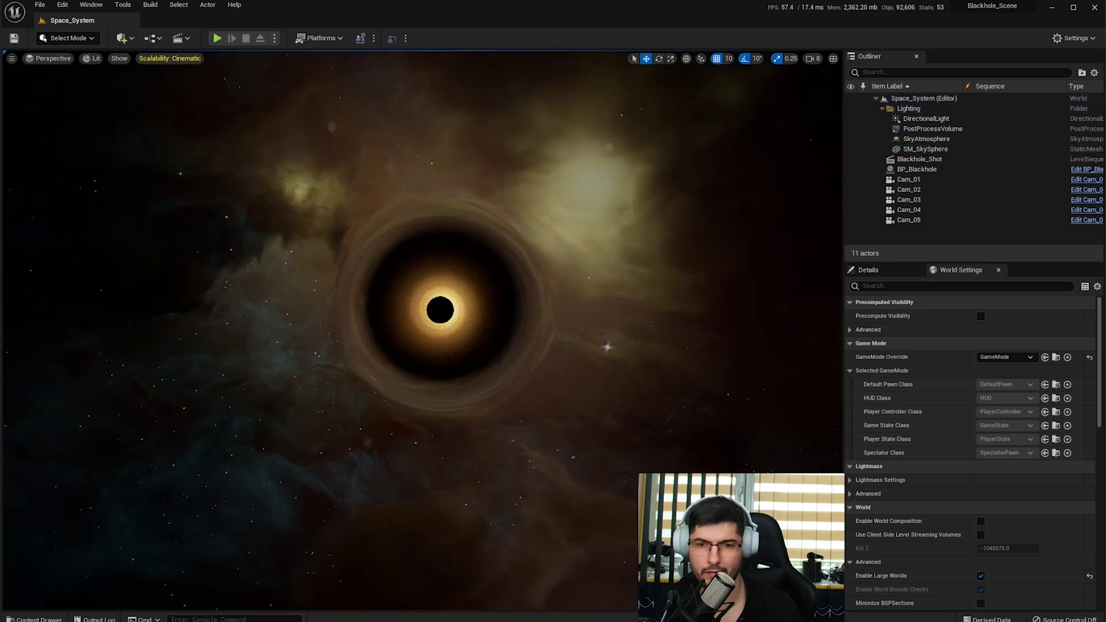
right_drag(440, 310, 433, 284)
key(w)
scroll(303, 278, up, 4)
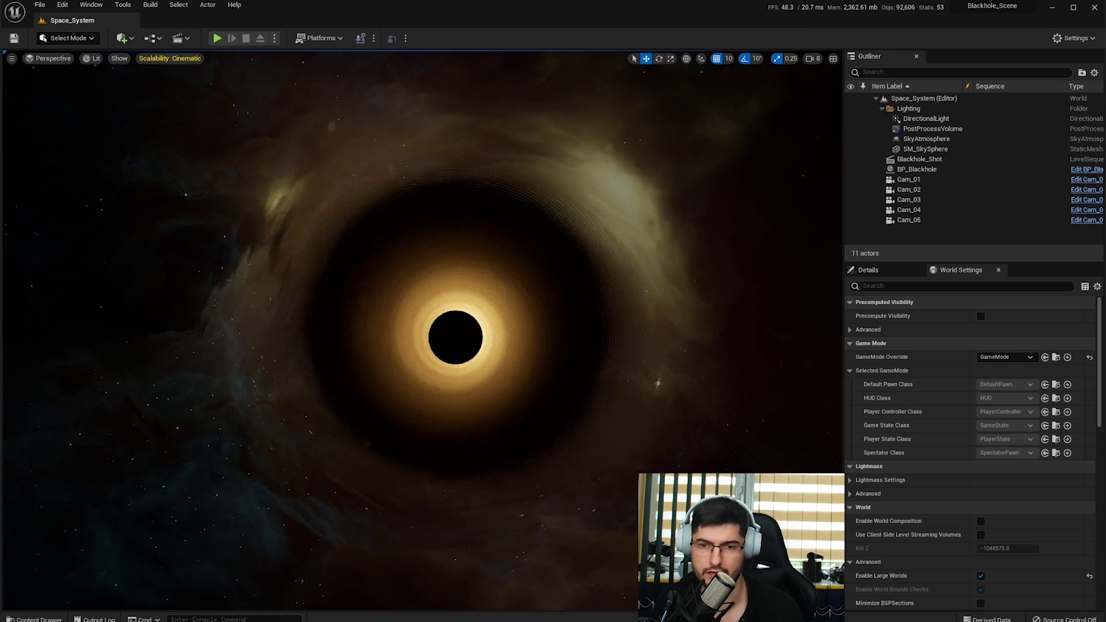
click(483, 305)
scroll(482, 305, down, 1)
right_drag(482, 306, 486, 303)
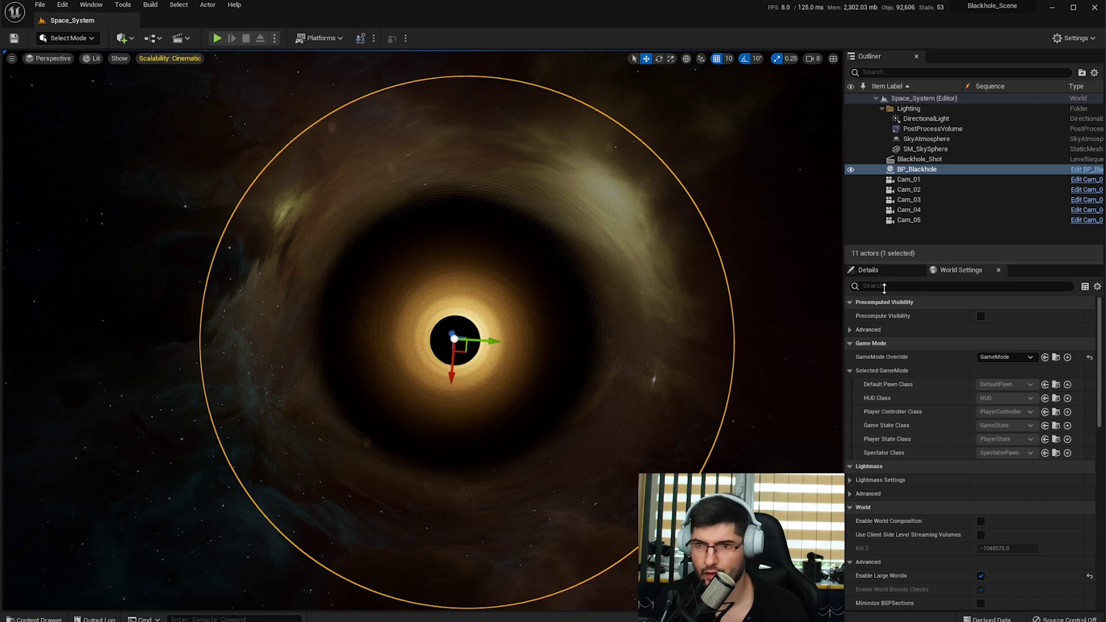
click(920, 171)
- Examine the selected black hole and its glowing ring from several angles and distances
right_drag(660, 266, 639, 481)
key(s)
key(w)
key(s)
key(w)
key(s)
key(e)
key(w)
key(e)
key(w)
- Adjust the Blackhole Size of BP_Blackhole to about 39.75 and check the ring in the scene
mouse_move(1011, 466)
mouse_down()
mouse_move(1030, 465)
mouse_move(999, 466)
mouse_move(1037, 466)
mouse_move(993, 462)
mouse_up()
mouse_move(633, 346)
right_down()
mouse_move(631, 392)
mouse_move(636, 339)
right_up()
key(w)
key(s)
key(w)
right_drag(361, 311, 349, 289)
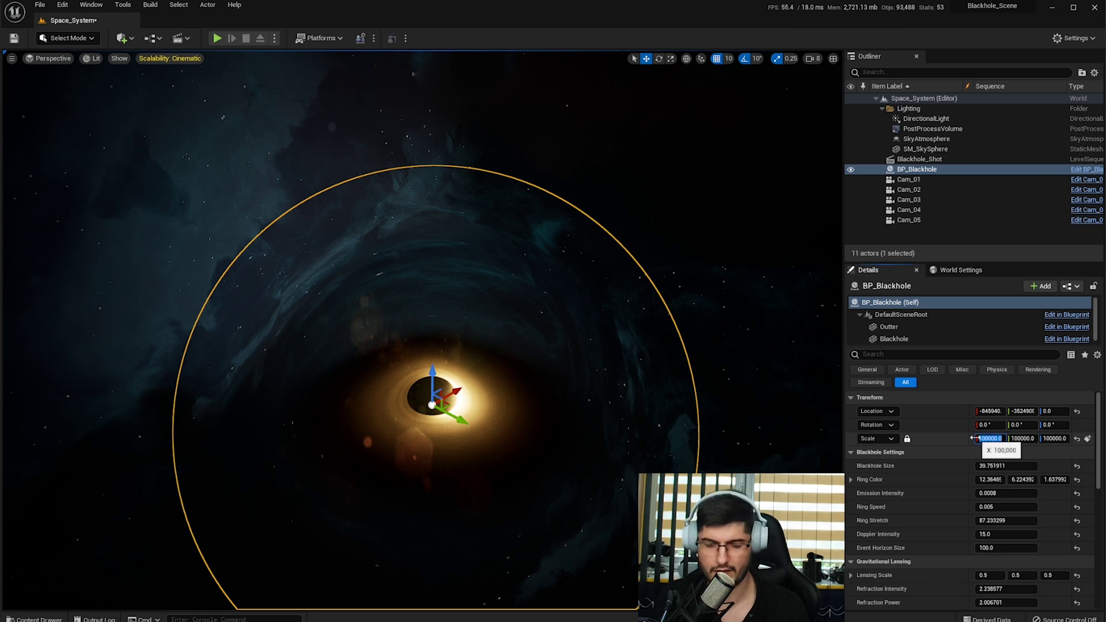
- Try a uniform scale of 1000 and a different Blackhole Size on the actor, and undo both changes
key(Return)
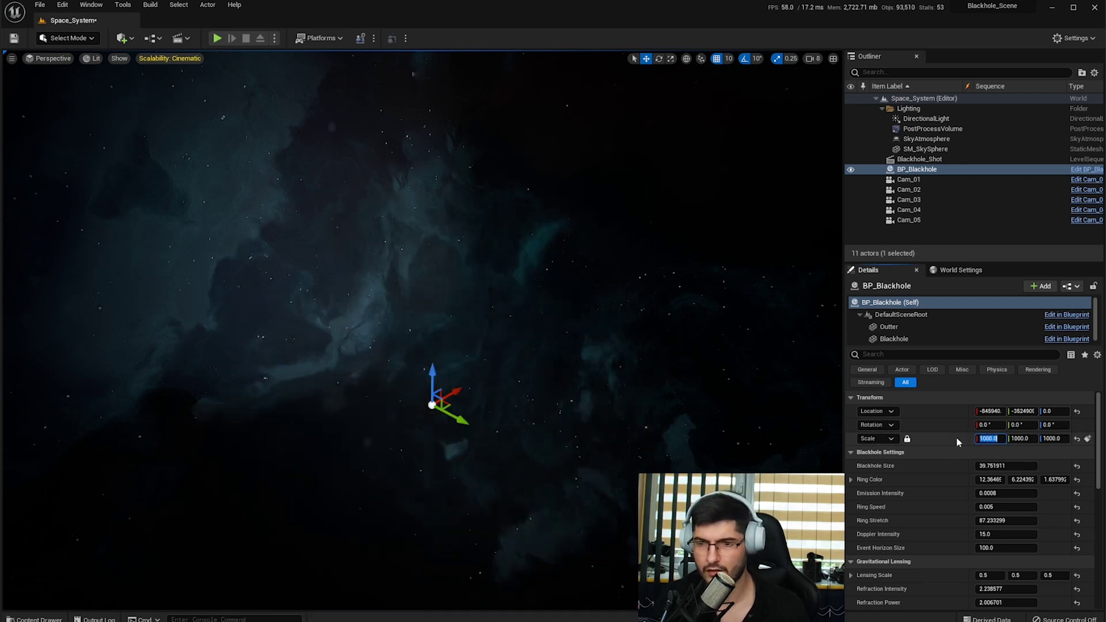
key(f)
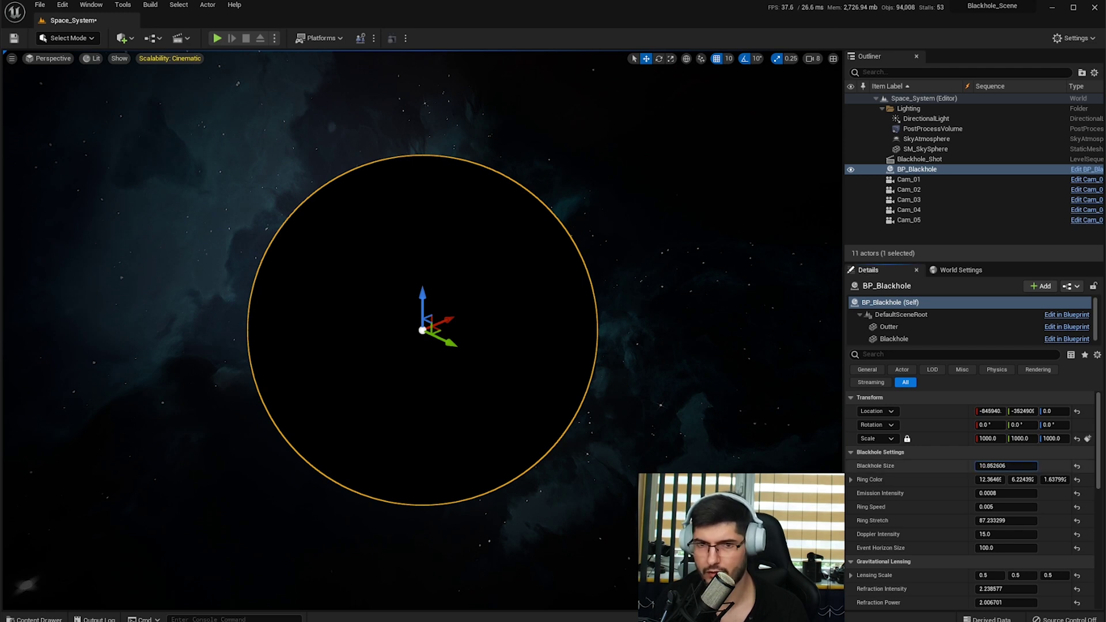
drag(1006, 465, 952, 465)
right_drag(757, 379, 729, 320)
key(ctrl+z)
key(ctrl+z)
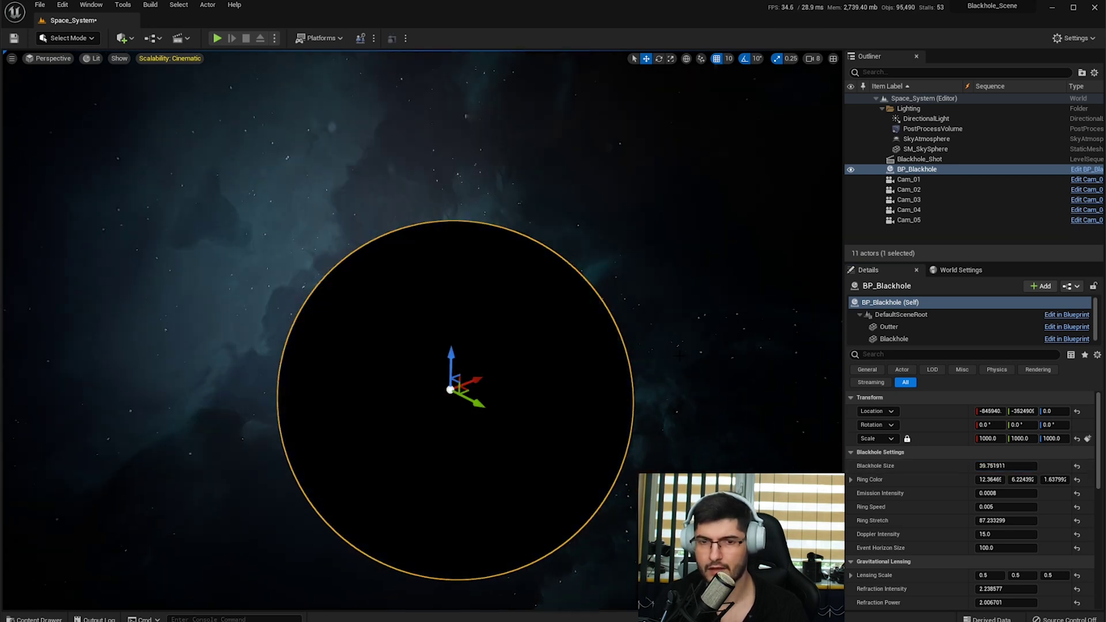
- Reframe the black hole and move it along the X axis to about 516000
key(f)
scroll(601, 342, up, 4)
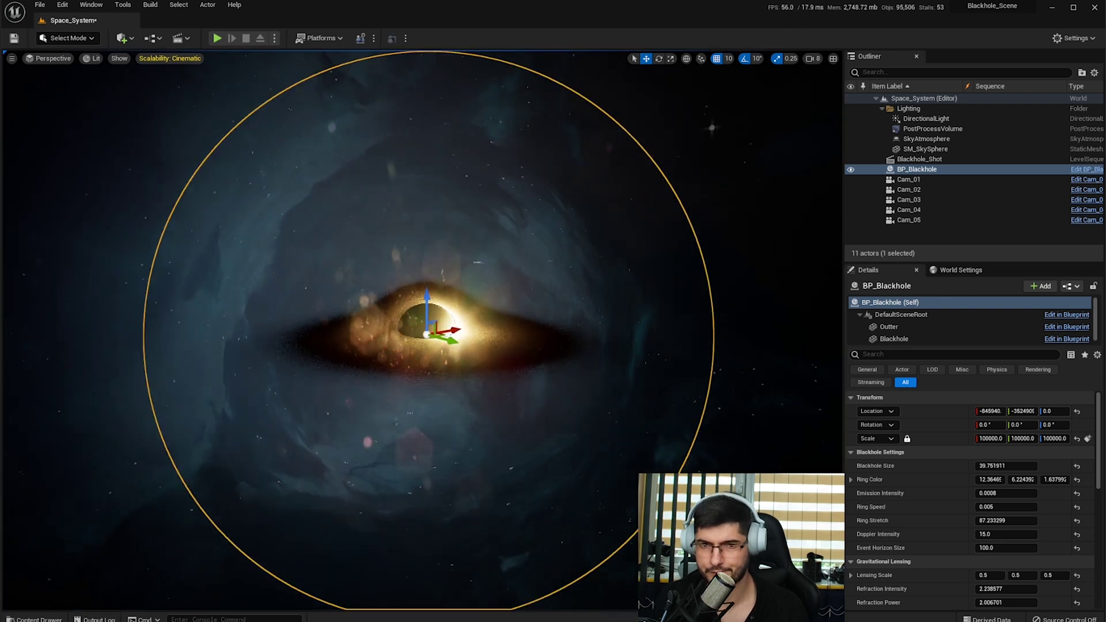
scroll(602, 342, down, 2)
right_drag(542, 272, 532, 363)
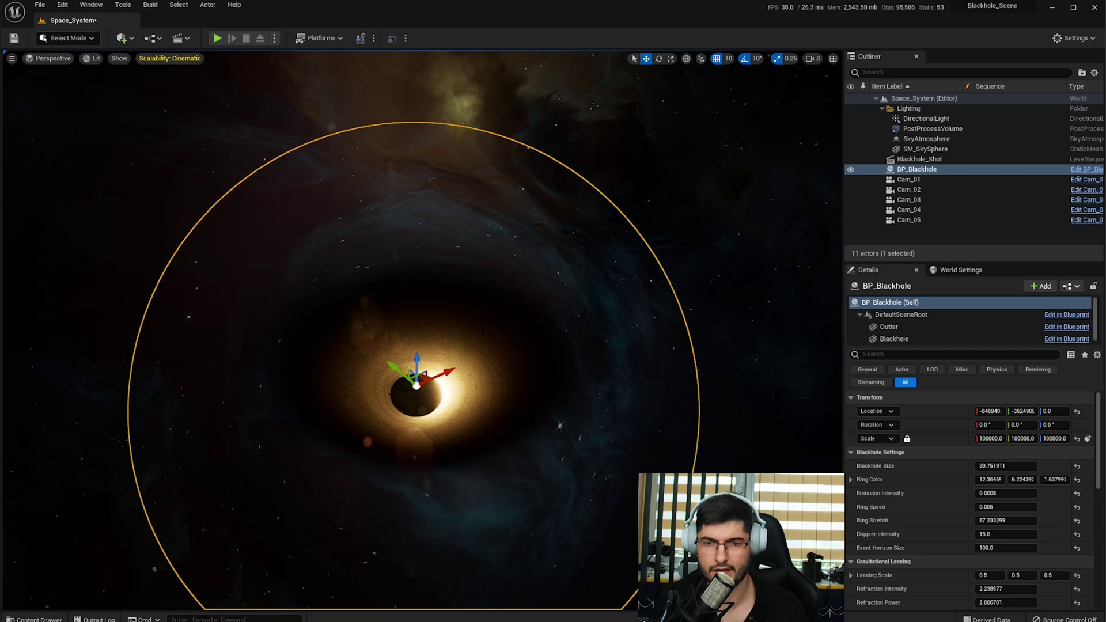
drag(451, 373, 482, 315)
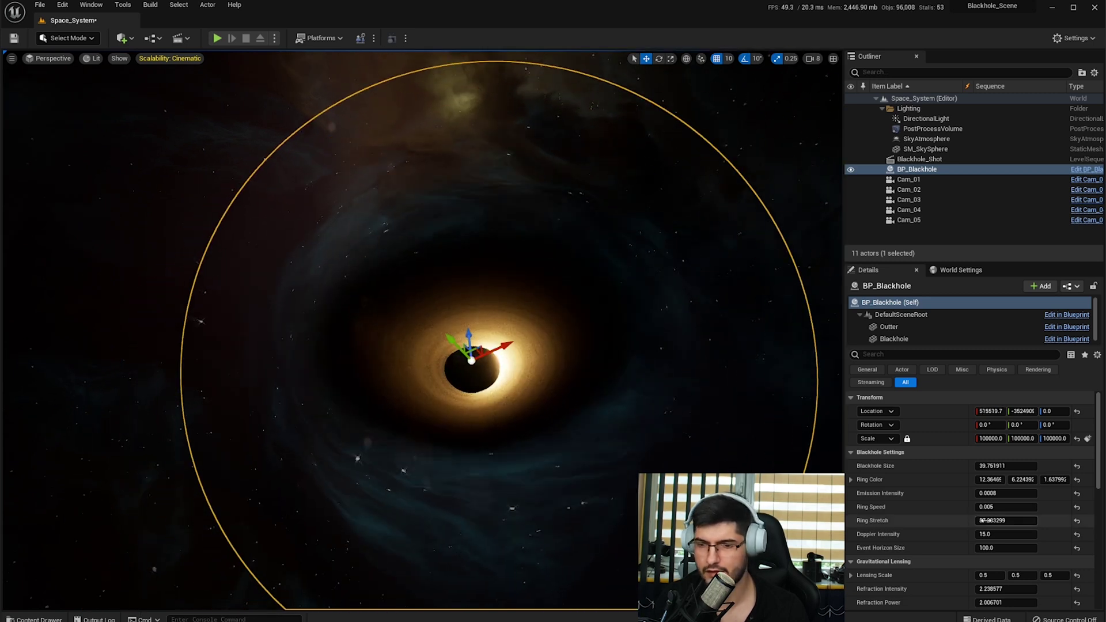
- Set the black hole's gravitational Lensing Scale to 1 on X, Y and Z and check the distortion
scroll(864, 527, down, 2)
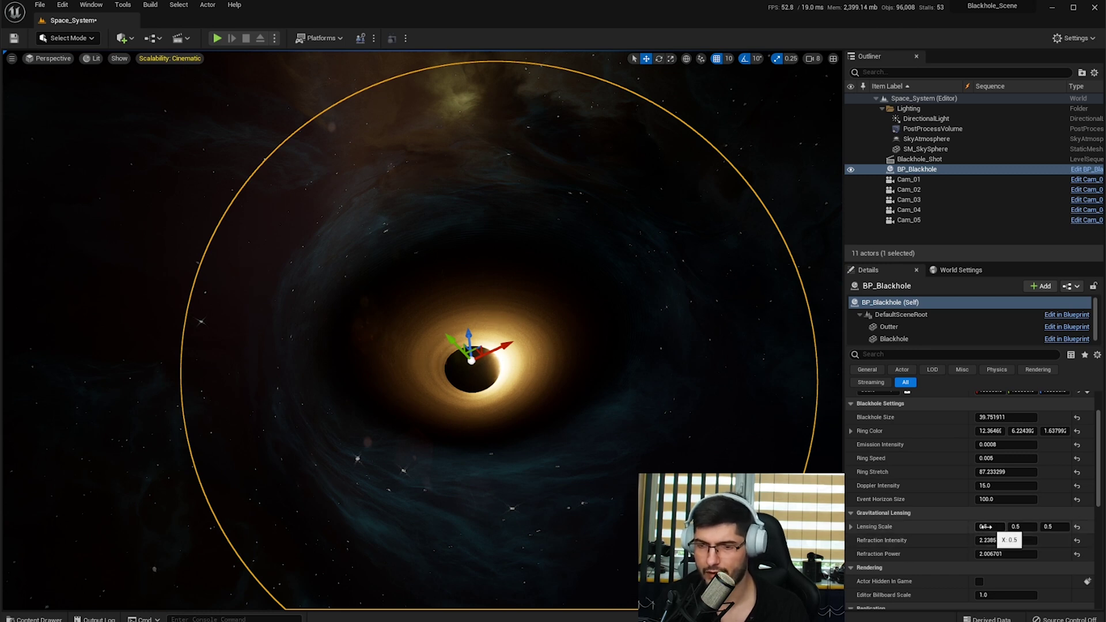
text(1)
key(Tab)
text(1)
key(Tab)
text(1)
key(Return)
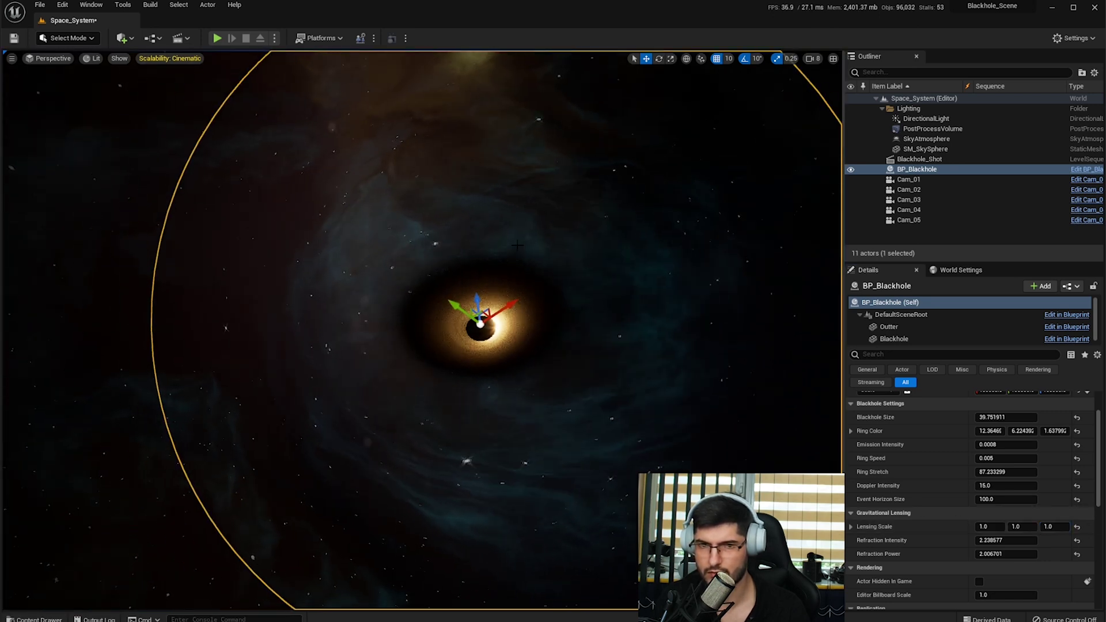
right_drag(487, 184, 517, 147)
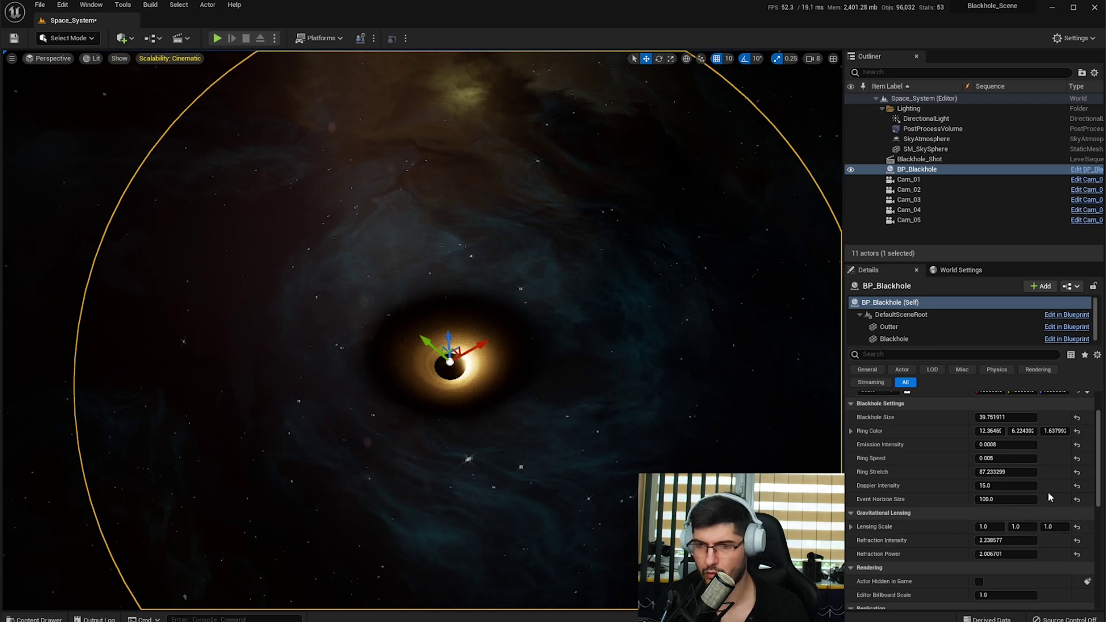
- Reset the Lensing Scale to its default 0.3, 0.3, 0.2, and try other refraction values before undoing them
click(1078, 527)
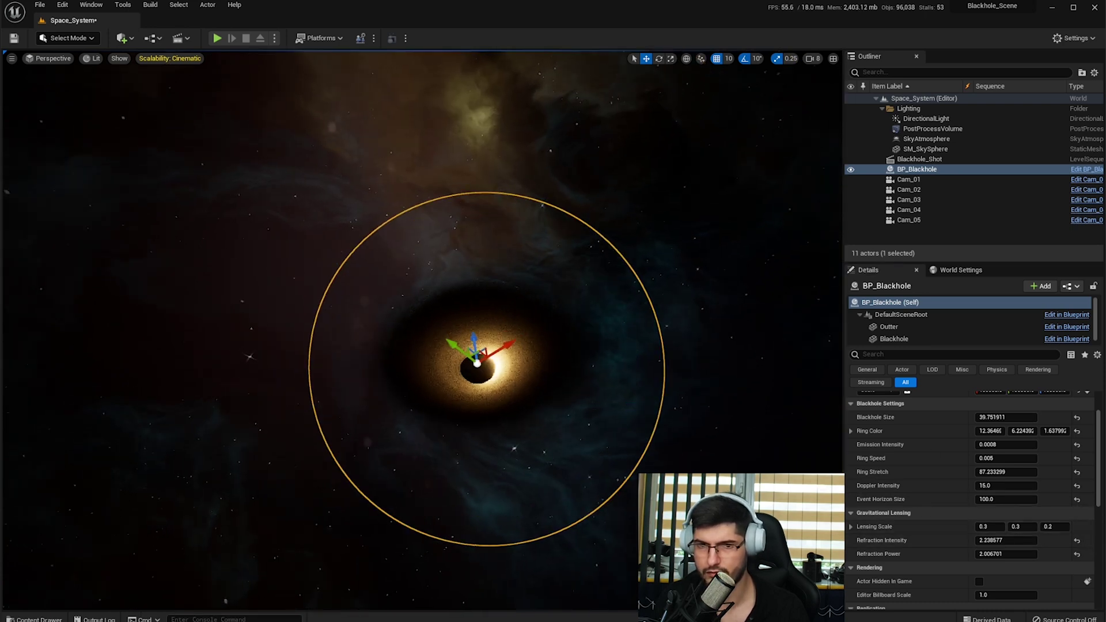
right_drag(558, 401, 558, 402)
mouse_move(1026, 543)
mouse_down()
mouse_move(973, 541)
mouse_move(1037, 553)
mouse_move(1018, 553)
mouse_up()
key(ctrl+z)
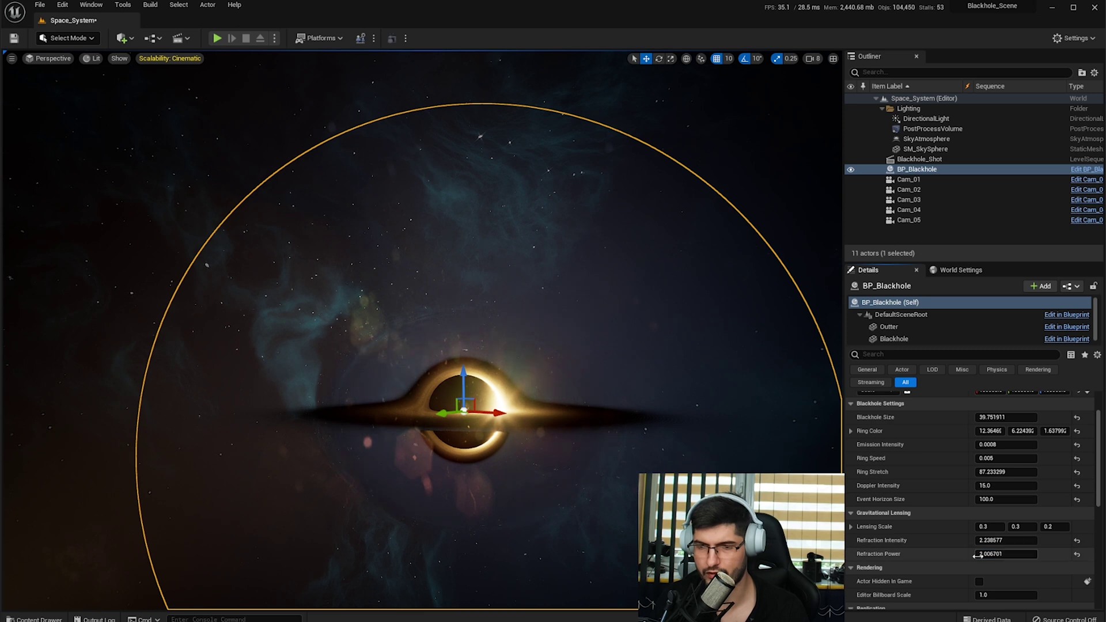
right_drag(518, 288, 576, 438)
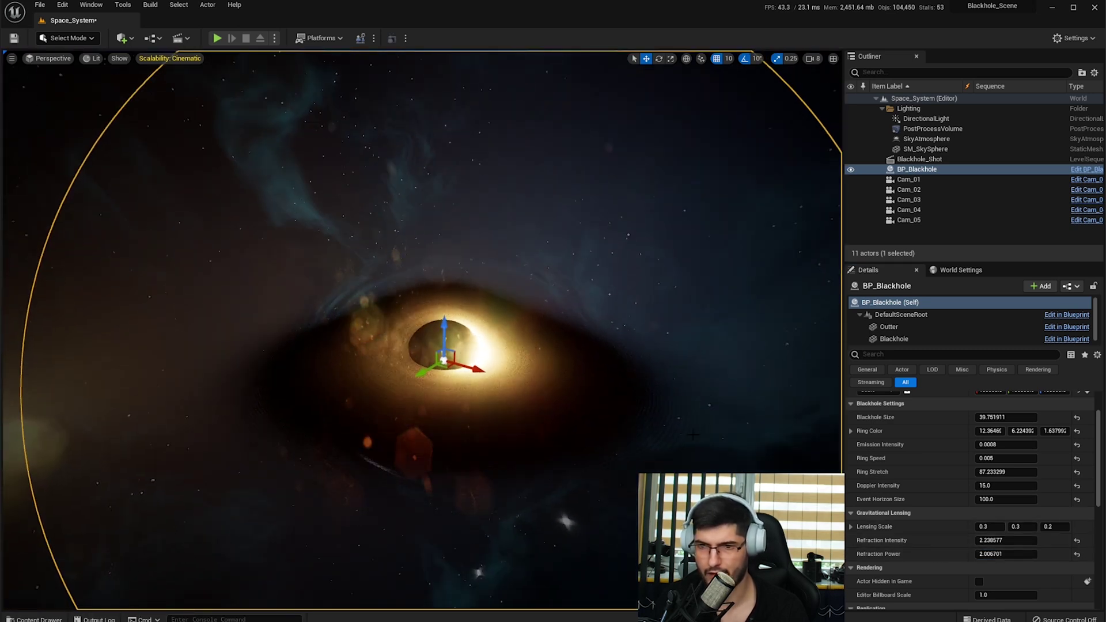
- Try Ring Color X and Y values of about 91 and 39 and a different Emission Intensity, undoing each change
scroll(973, 464, up, 2)
drag(995, 465, 1042, 464)
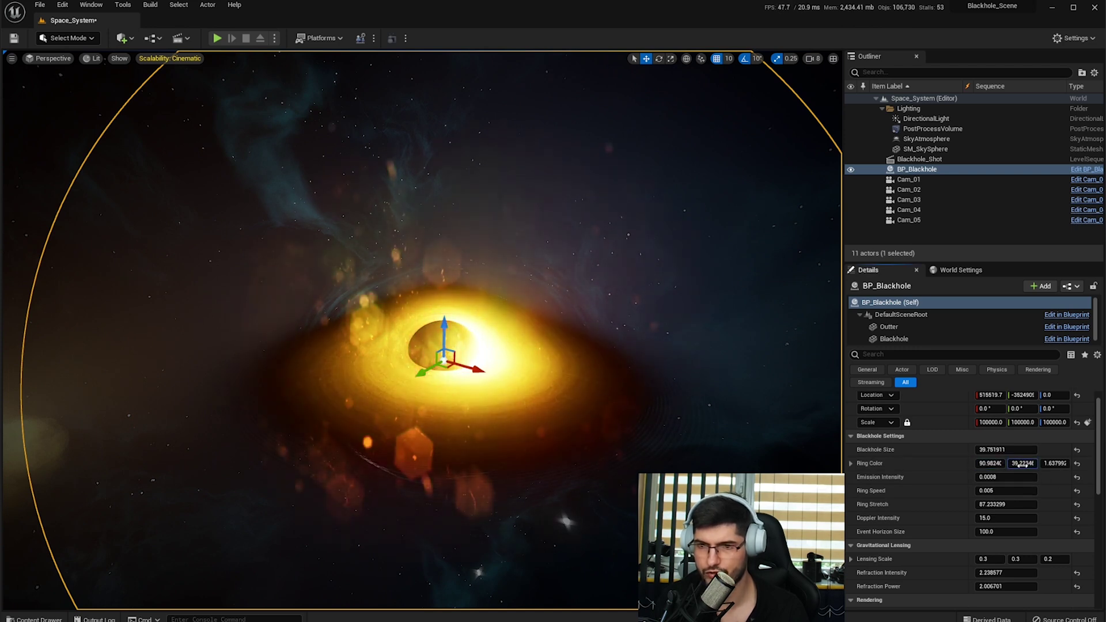
key(w)
right_drag(488, 377, 503, 405)
key(ctrl+z)
key(ctrl+z)
key(s)
key(w)
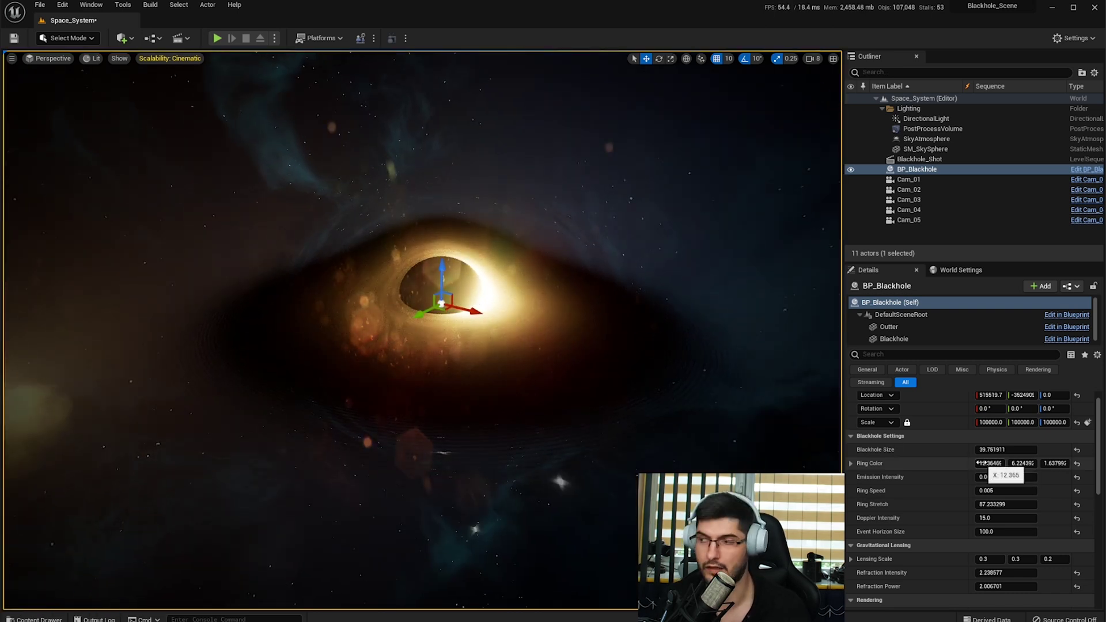
mouse_move(1002, 476)
mouse_down()
mouse_move(1031, 477)
mouse_move(982, 477)
mouse_up()
key(ctrl+z)
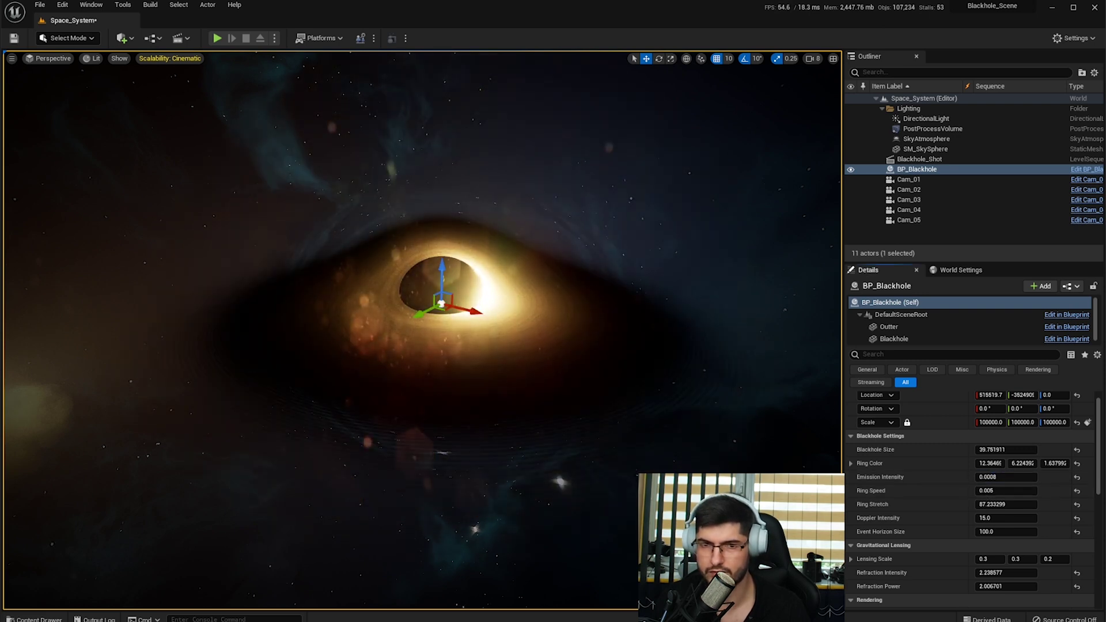
- Set the black hole's Emission Intensity to 1
click(1005, 477)
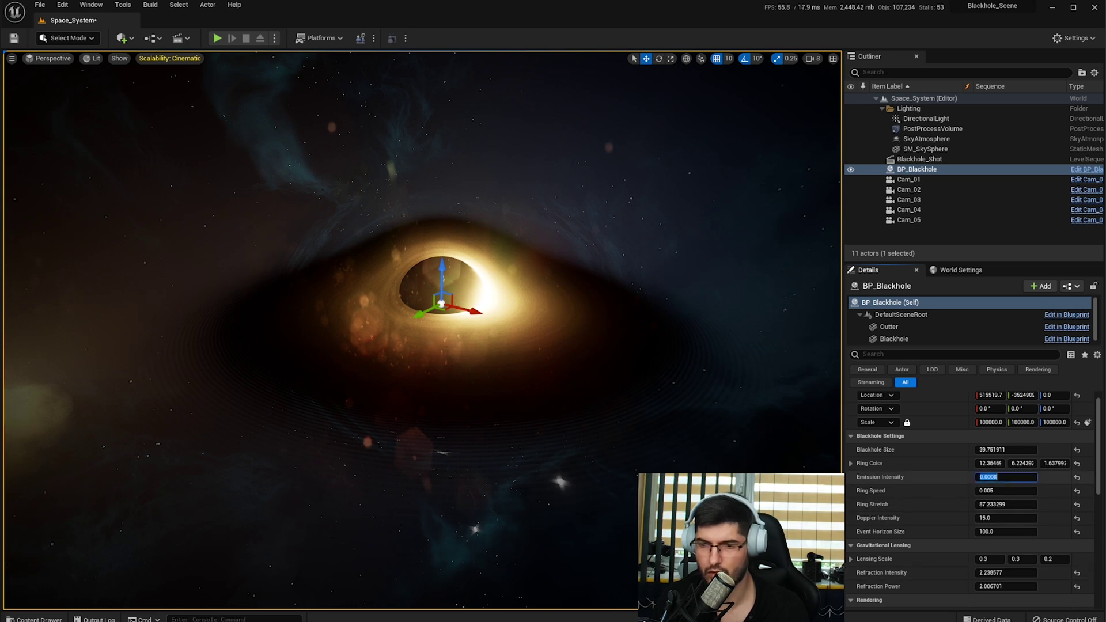
text(1)
key(Return)
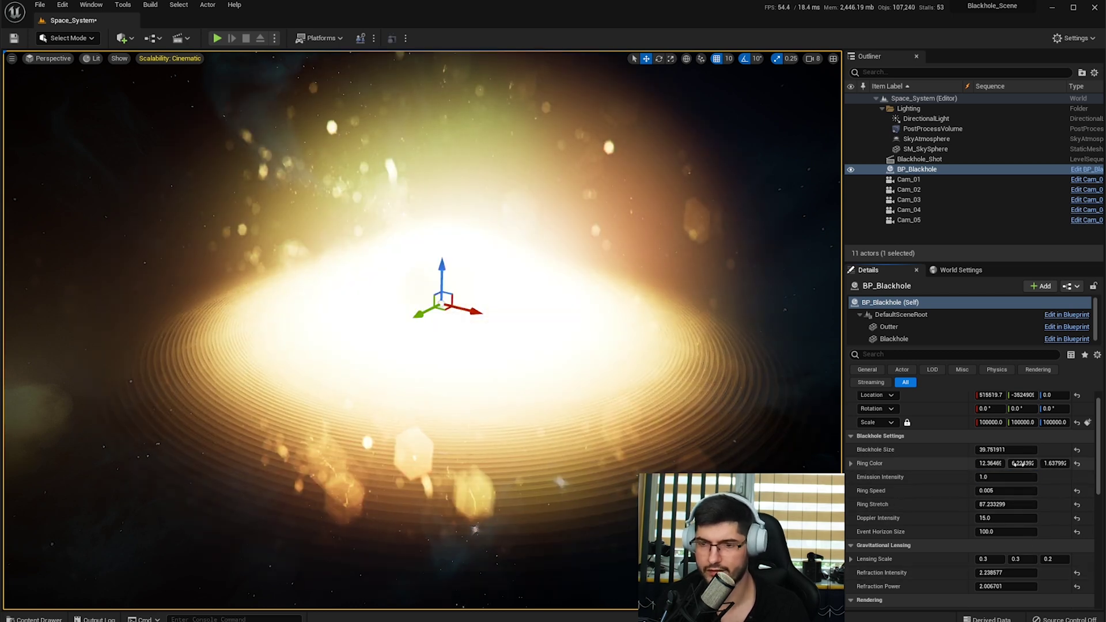
- Set all three Ring Color components of the black hole to 1
click(1021, 463)
text(1)
key(Return)
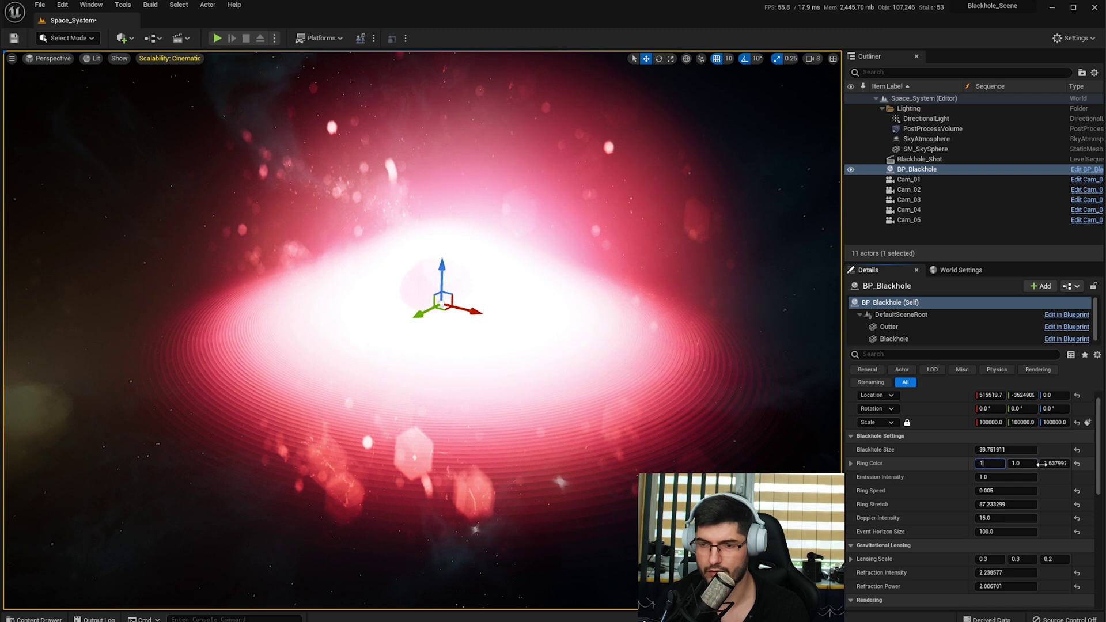
click(1053, 464)
text(1)
right_drag(462, 397, 424, 382)
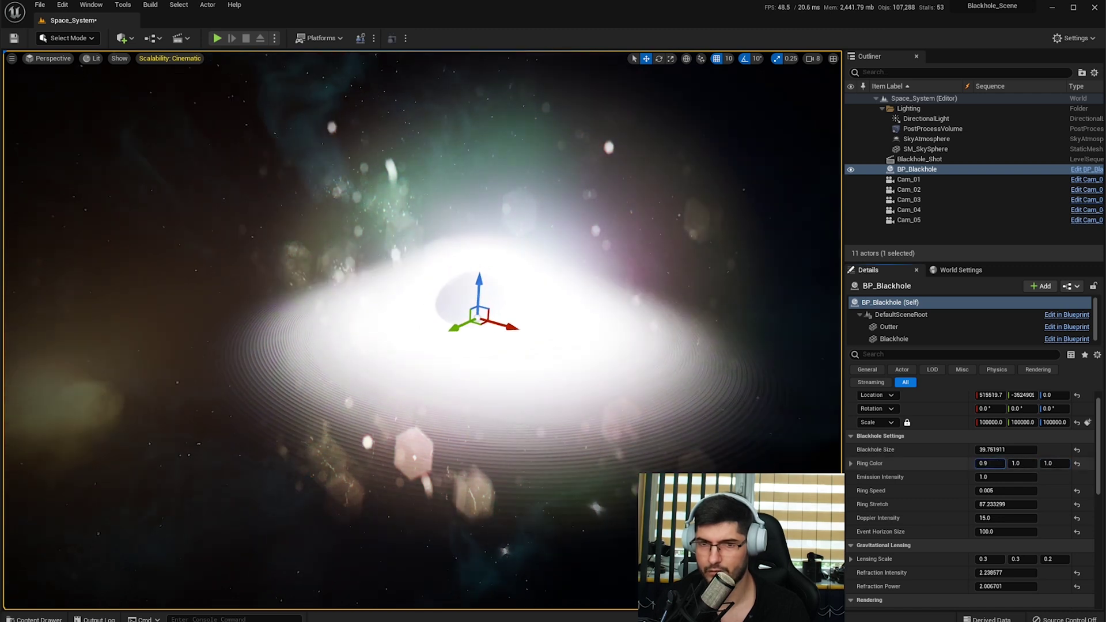
key(Return)
- Adjust the Emission Intensity to 0.088 and the Z component of Ring Color to about 3.41
drag(1005, 477, 1068, 463)
key(ctrl+z)
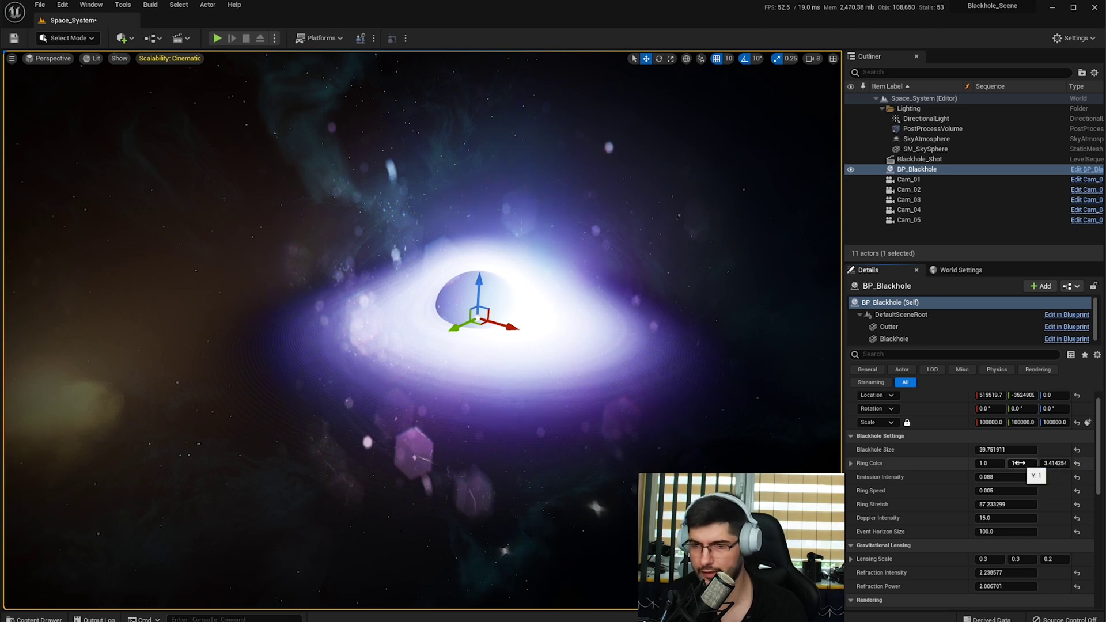
- Adjust the Ring Stretch to about 1308.92 and the Doppler Intensity to about 12.84, checking the ring up close
mouse_move(1005, 504)
mouse_down()
mouse_move(1043, 504)
mouse_move(1004, 504)
mouse_move(1022, 504)
mouse_up()
right_drag(654, 378, 642, 334)
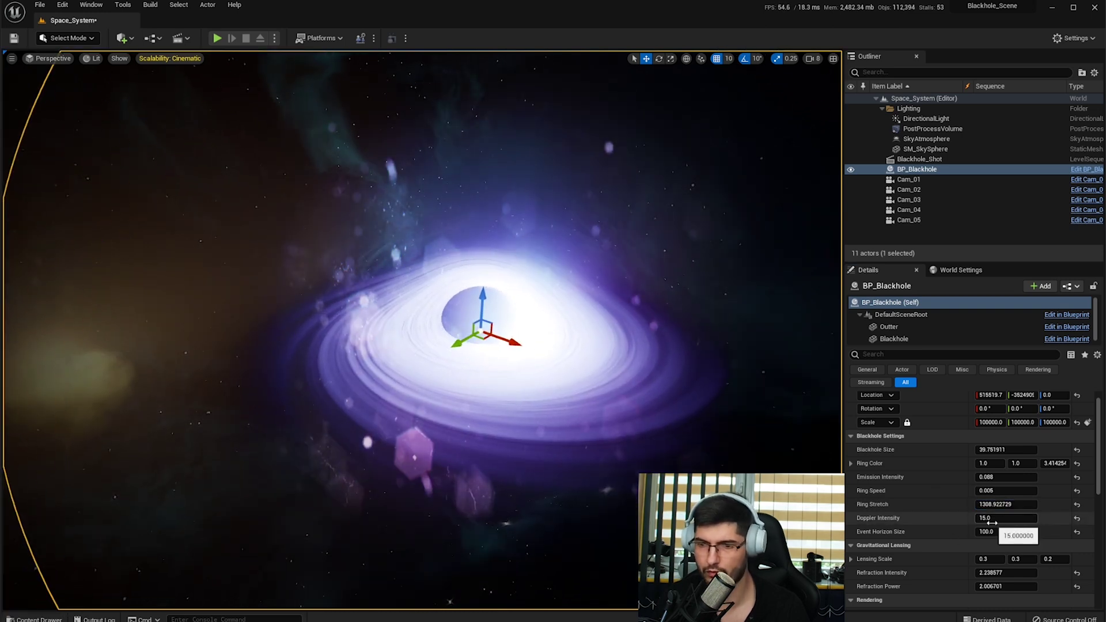
drag(992, 522, 957, 508)
right_drag(599, 303, 575, 303)
key(w)
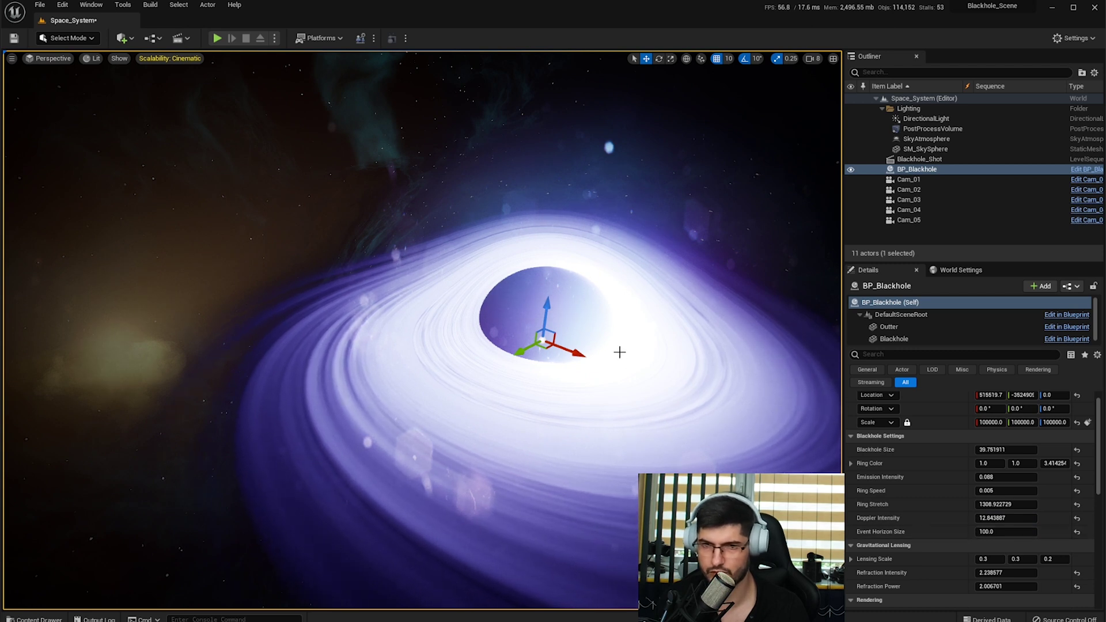
key(q)
mouse_move(618, 284)
right_down()
mouse_move(703, 283)
mouse_move(656, 259)
mouse_move(618, 283)
right_up()
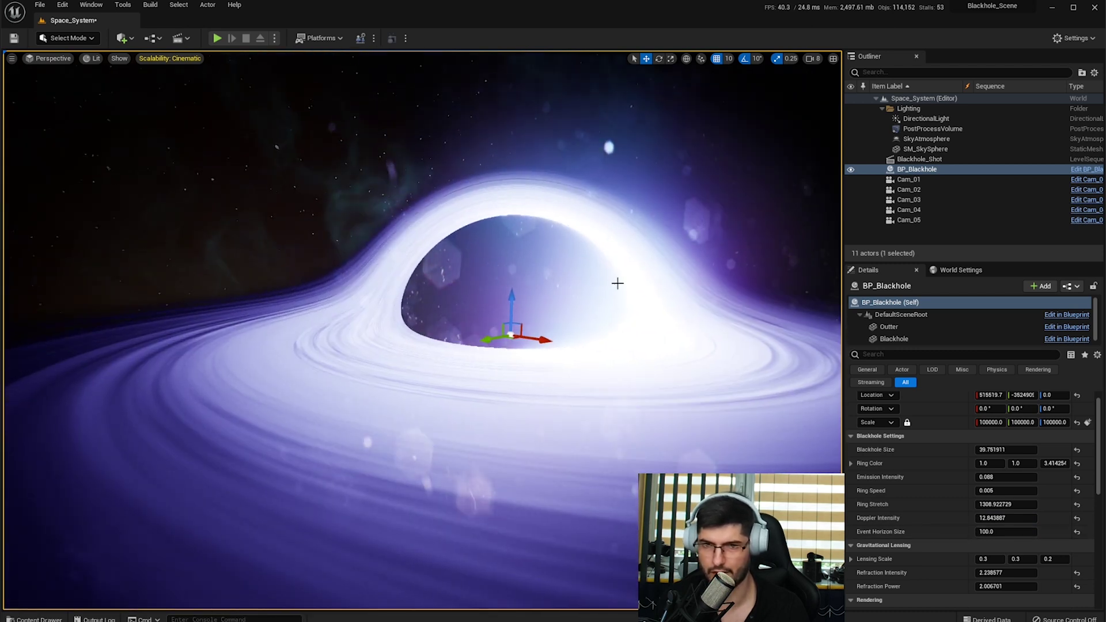
- Adjust the Doppler Intensity to about 10.25 and the Event Horizon Size to about 115.15
drag(1004, 518, 1023, 531)
right_drag(422, 330, 422, 369)
mouse_move(980, 532)
mouse_down()
mouse_move(1031, 532)
mouse_move(960, 532)
mouse_move(977, 532)
mouse_up()
key(s)
right_drag(518, 346, 583, 438)
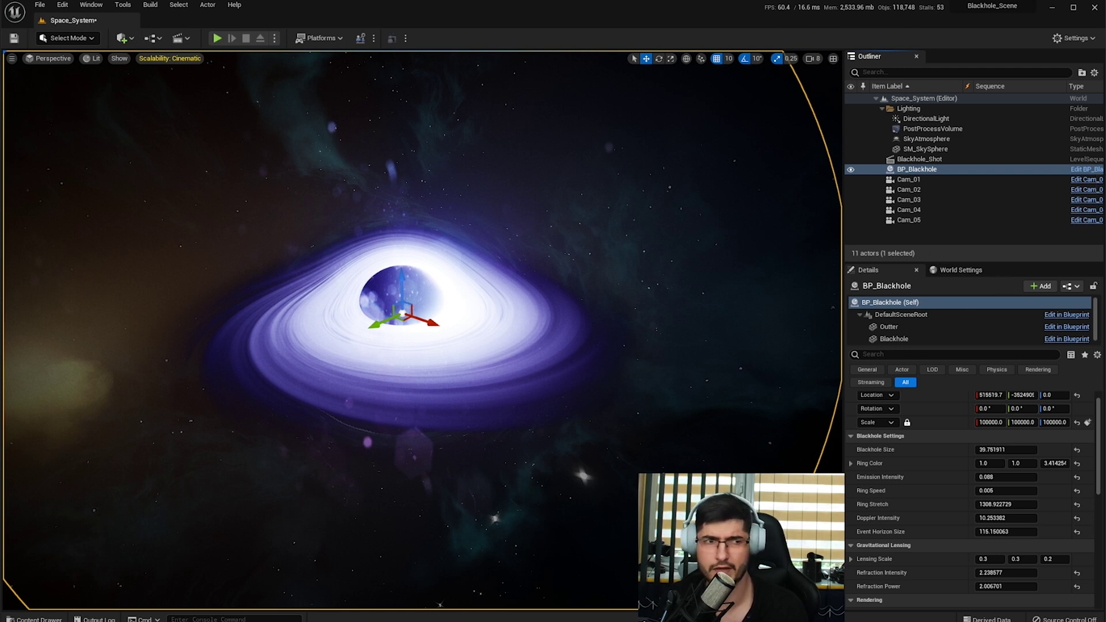
- Examine the Construction Script and Event Graph of the BP_Blackhole blueprint, and close the blueprint editor
drag(0, 138, 493, 87)
scroll(505, 271, down, 1)
scroll(505, 271, down, 4)
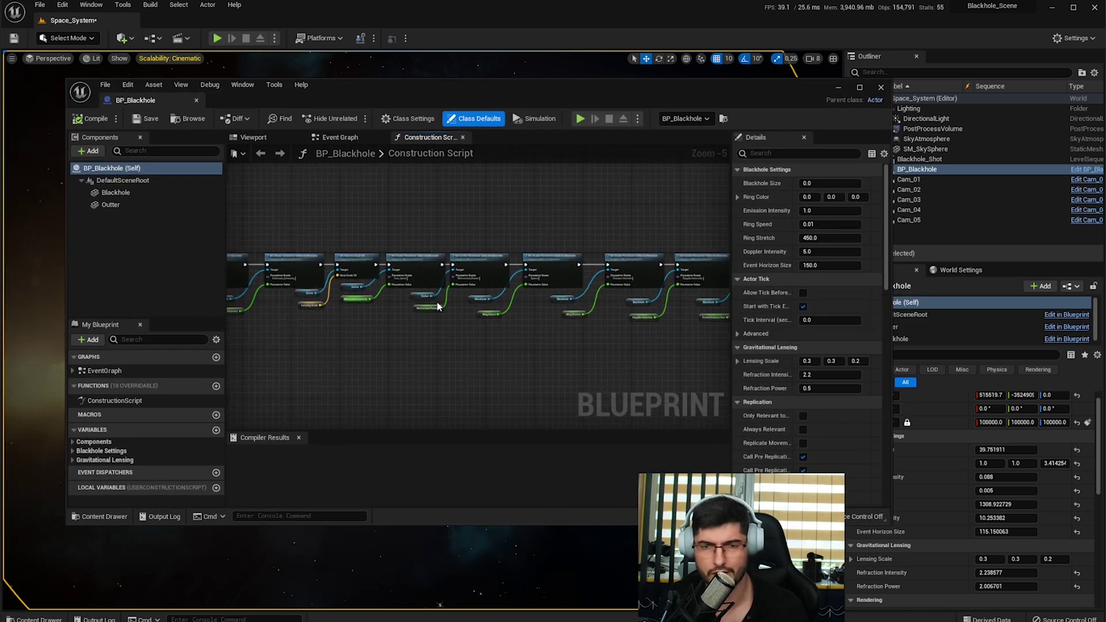
right_drag(439, 222, 631, 218)
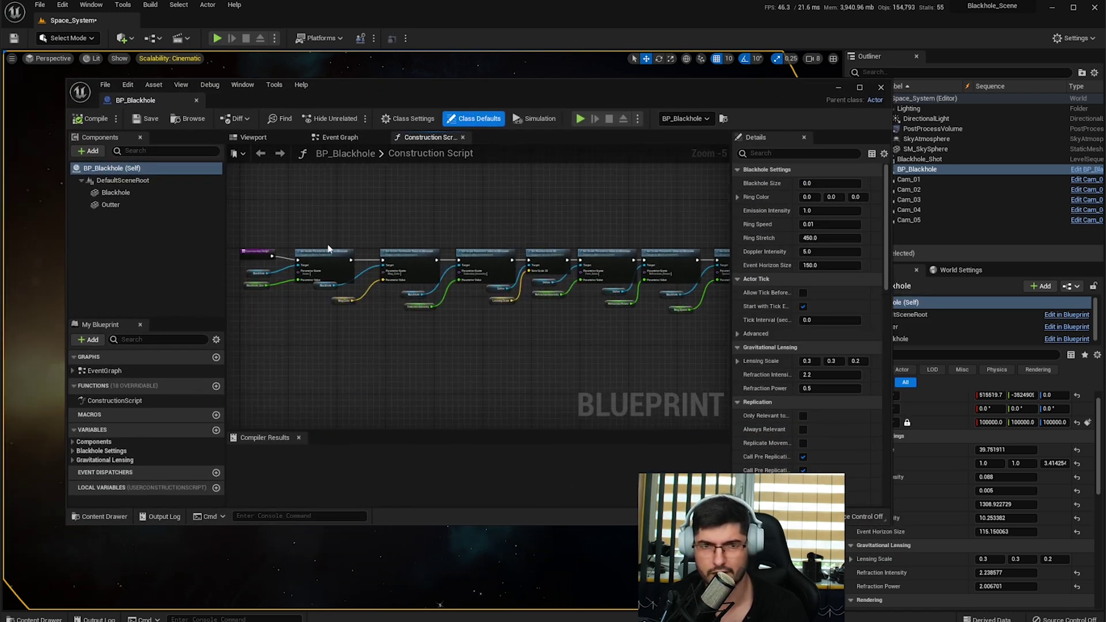
click(340, 138)
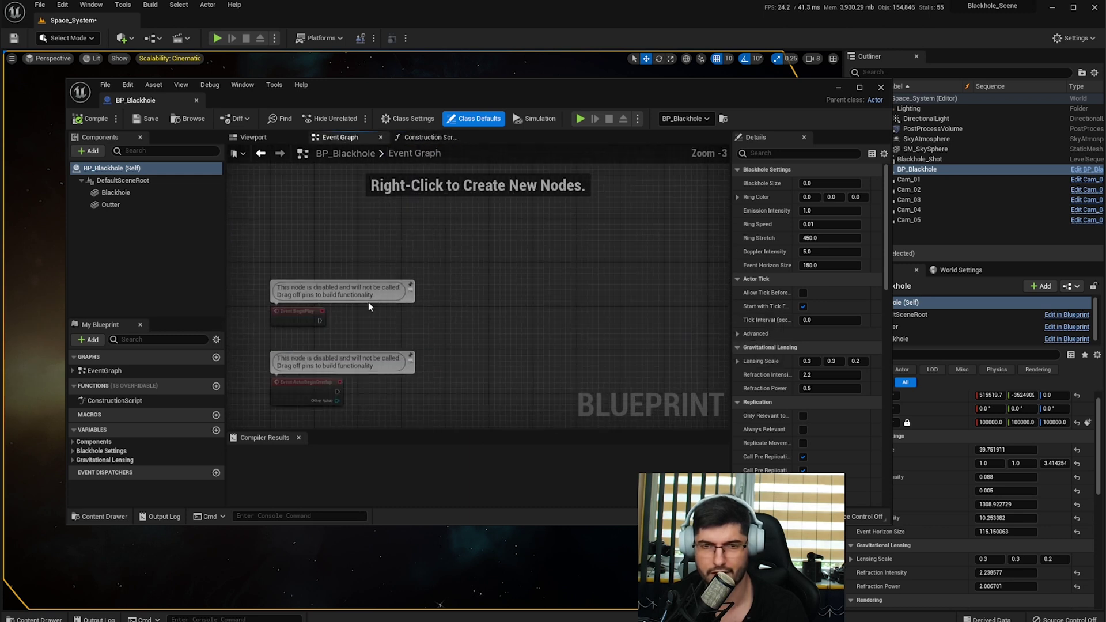
click(430, 137)
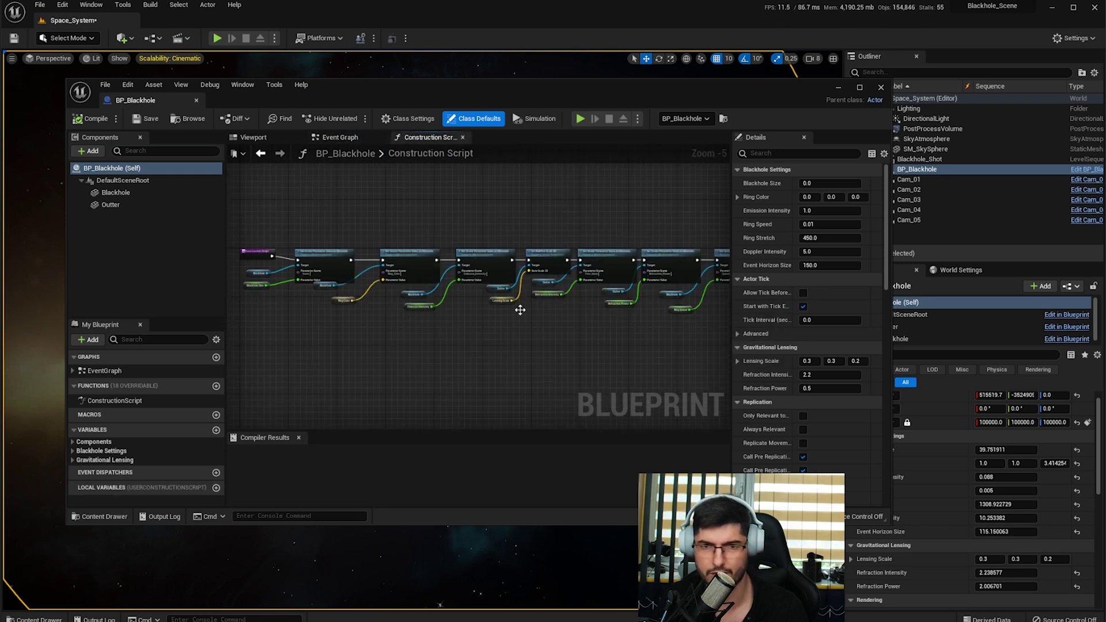
right_drag(573, 349, 504, 342)
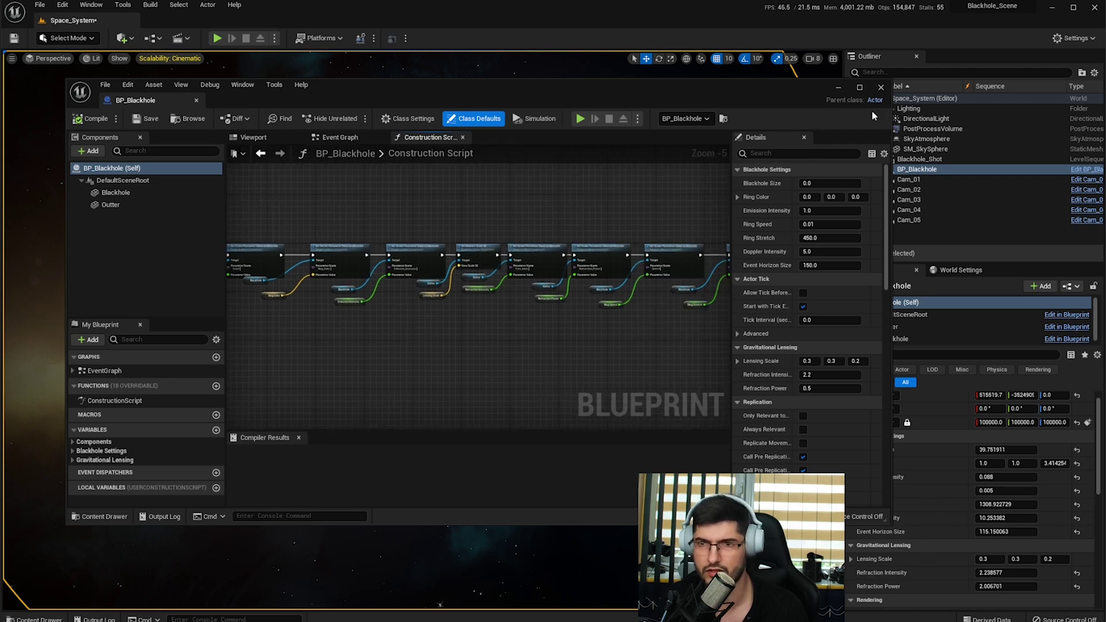
click(881, 88)
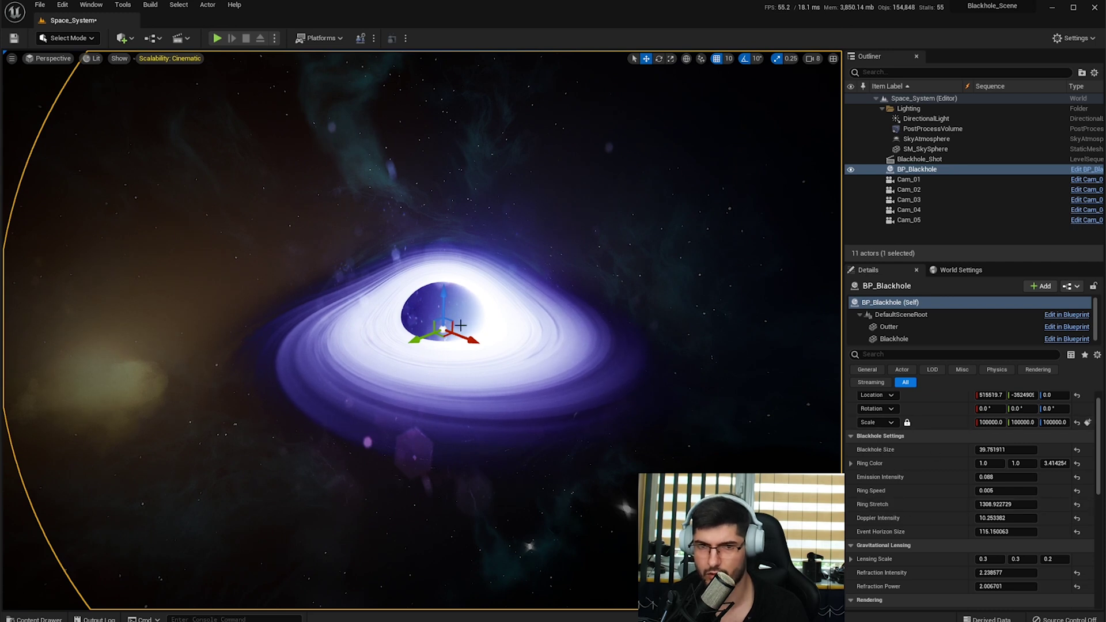
mouse_move(419, 315)
right_down()
mouse_move(469, 333)
mouse_move(418, 318)
mouse_move(433, 315)
right_up()
key(w)
key(s)
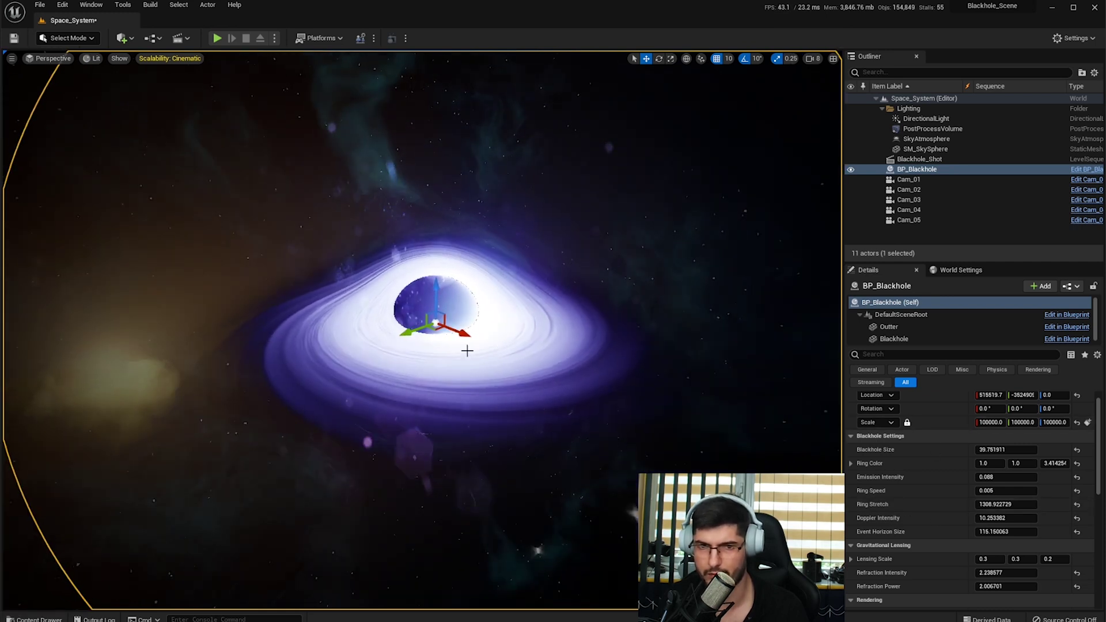
- Inspect the Outter and Blackhole components of BP_Blackhole and return to the settings of the actor itself
right_drag(494, 348, 518, 355)
right_drag(743, 372, 668, 360)
click(891, 326)
key(s)
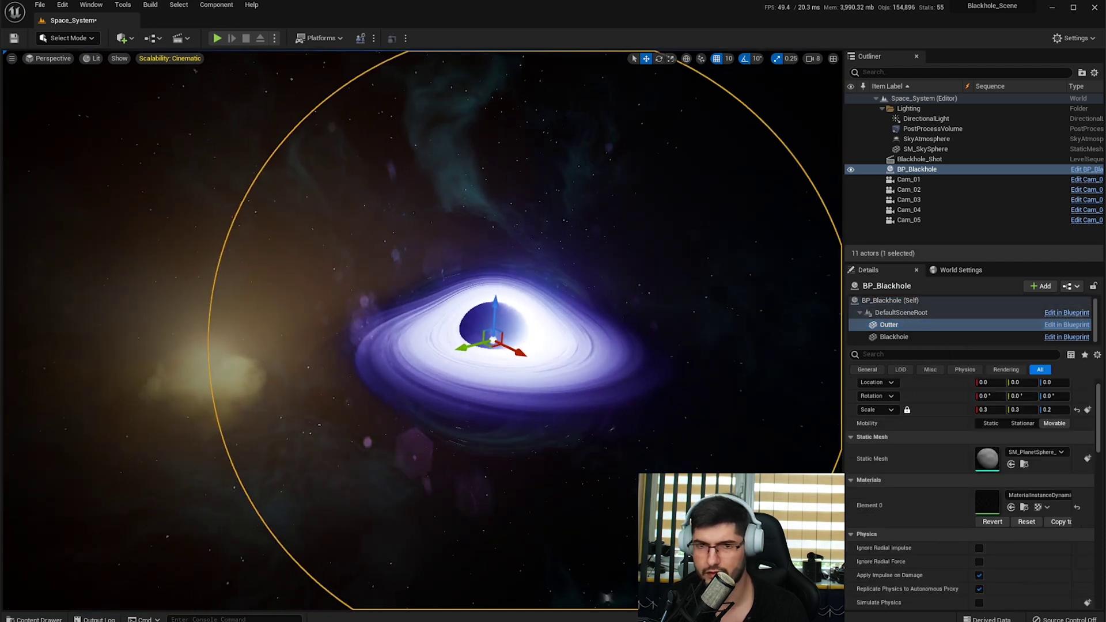
click(894, 337)
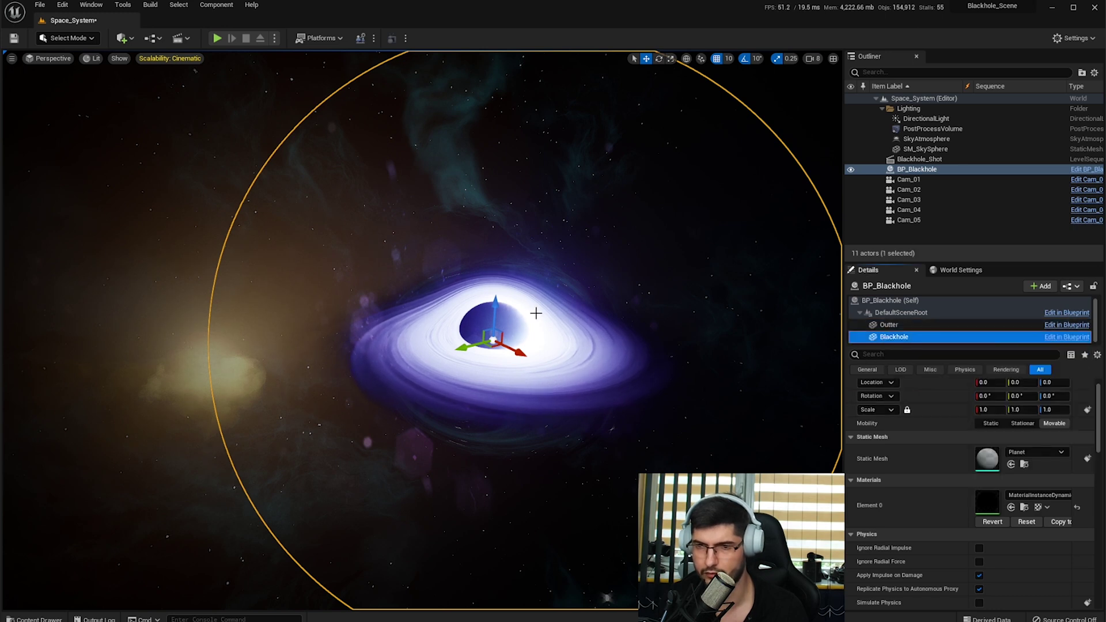
click(893, 300)
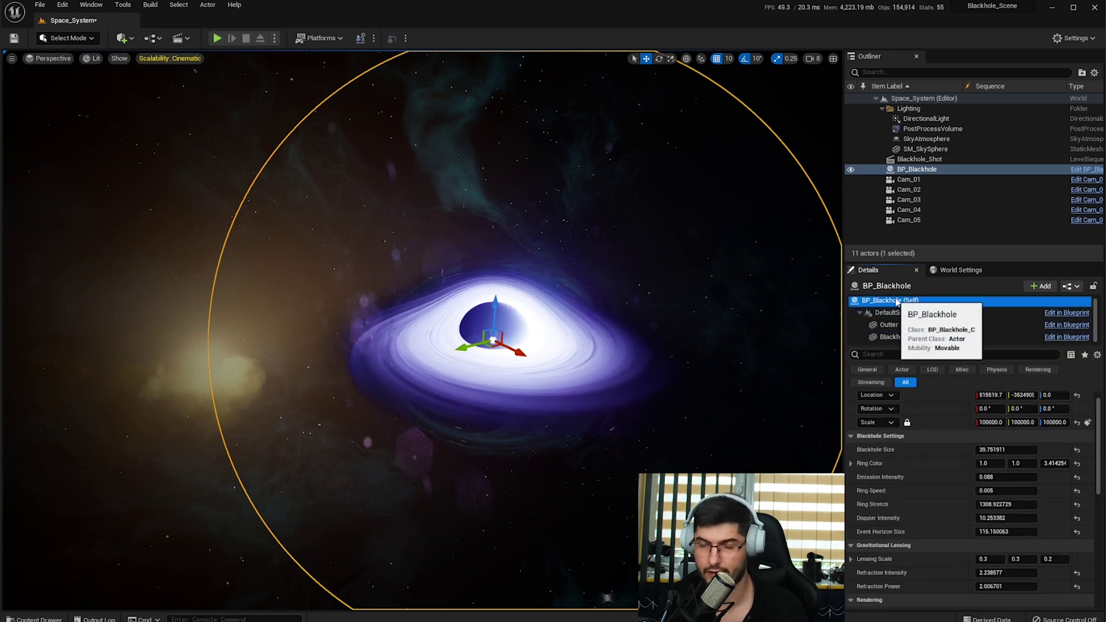
scroll(821, 316, up, 3)
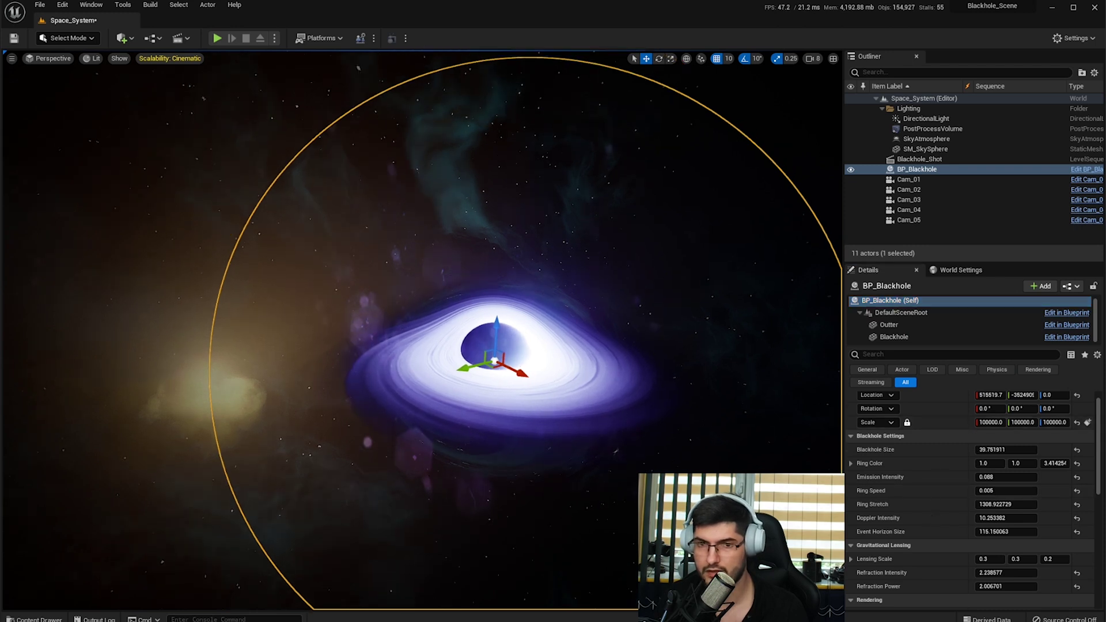
scroll(679, 377, up, 3)
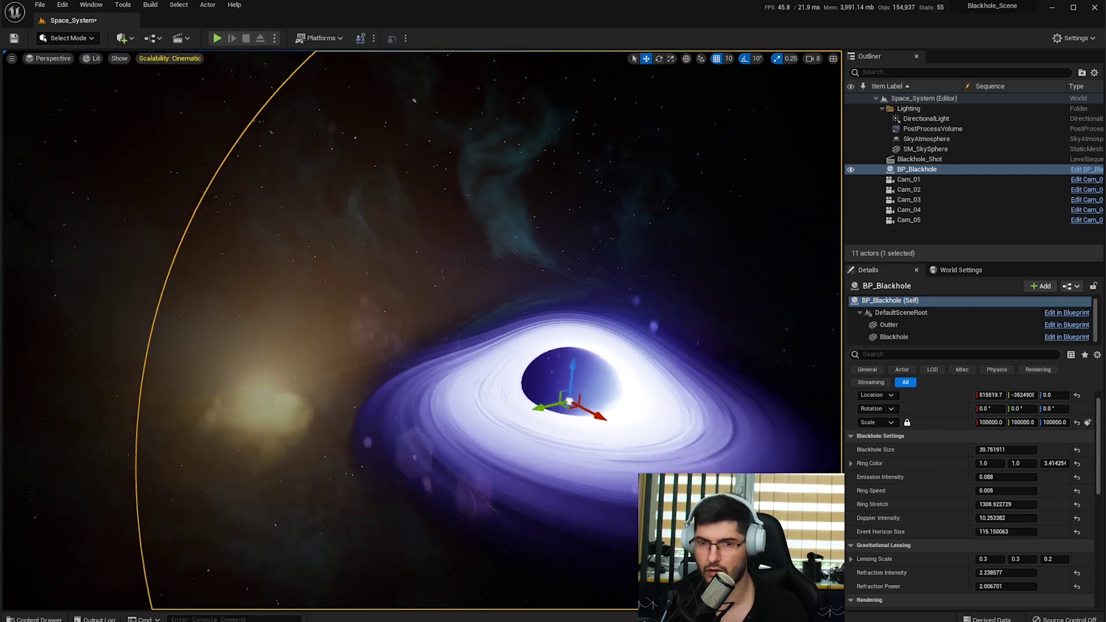
- Place the BP_Planet blueprint from the Planet_System Blueprints folder in the scene near the black hole
key(ctrl+space)
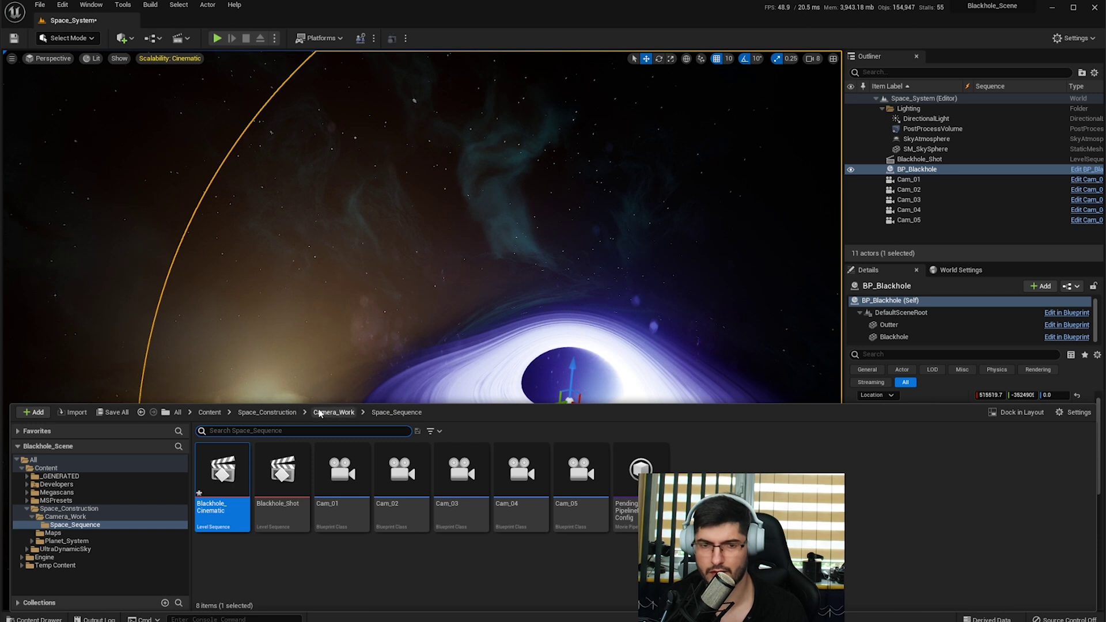
click(319, 413)
click(253, 412)
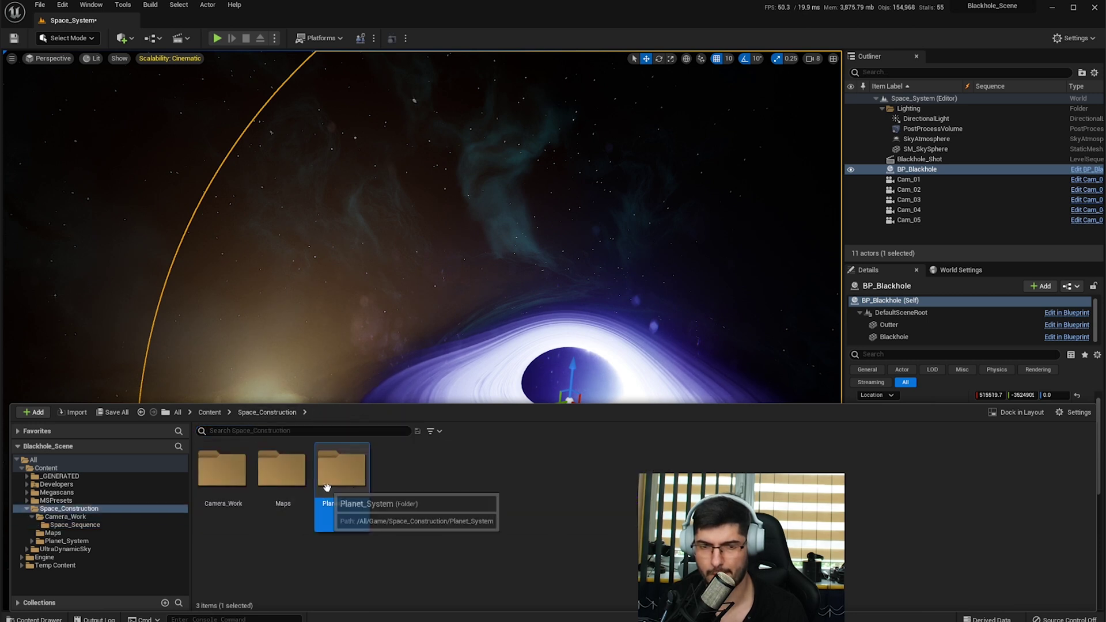
double_click(326, 487)
double_click(226, 491)
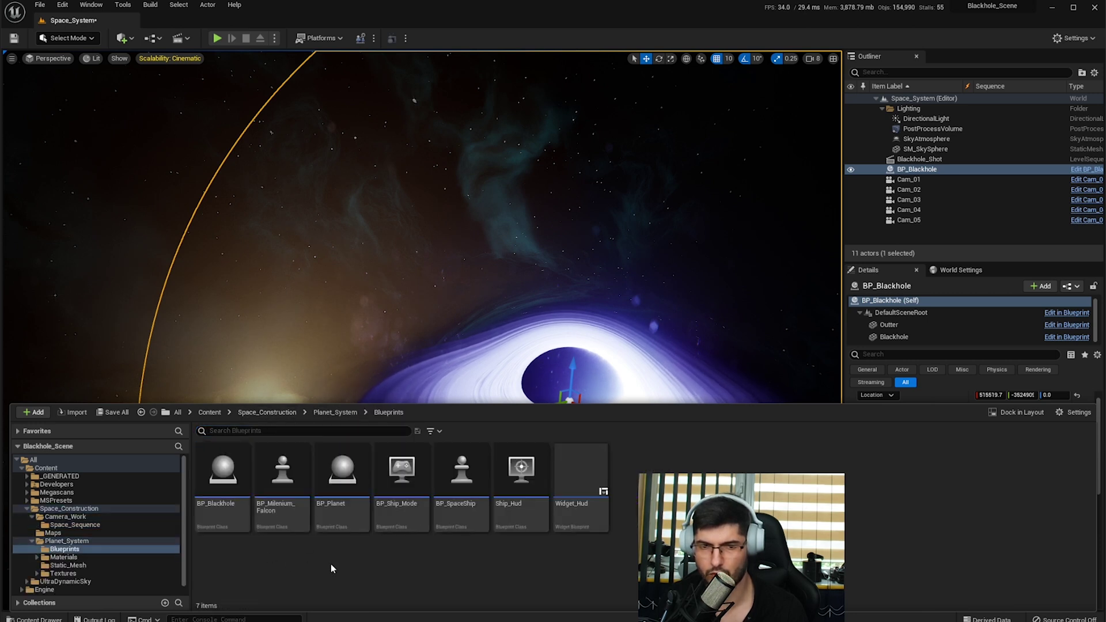
click(340, 483)
drag(268, 323, 254, 321)
key(f)
- Adjust the Inner Edge of the planet's rings to about 0.518
scroll(987, 505, down, 5)
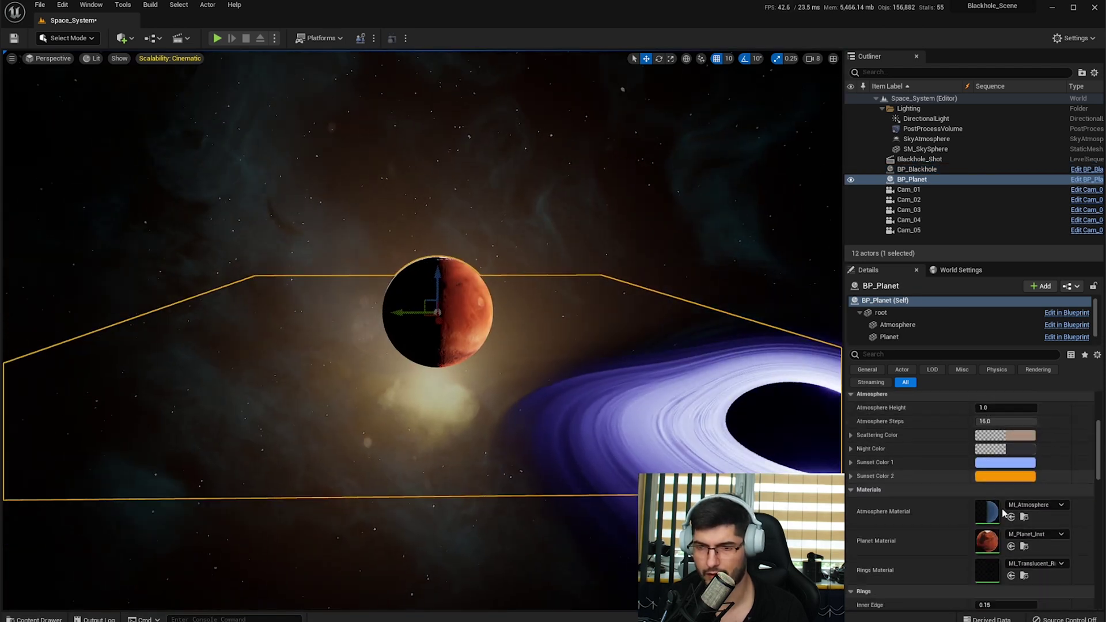
drag(1005, 536, 1000, 536)
right_drag(438, 311, 429, 403)
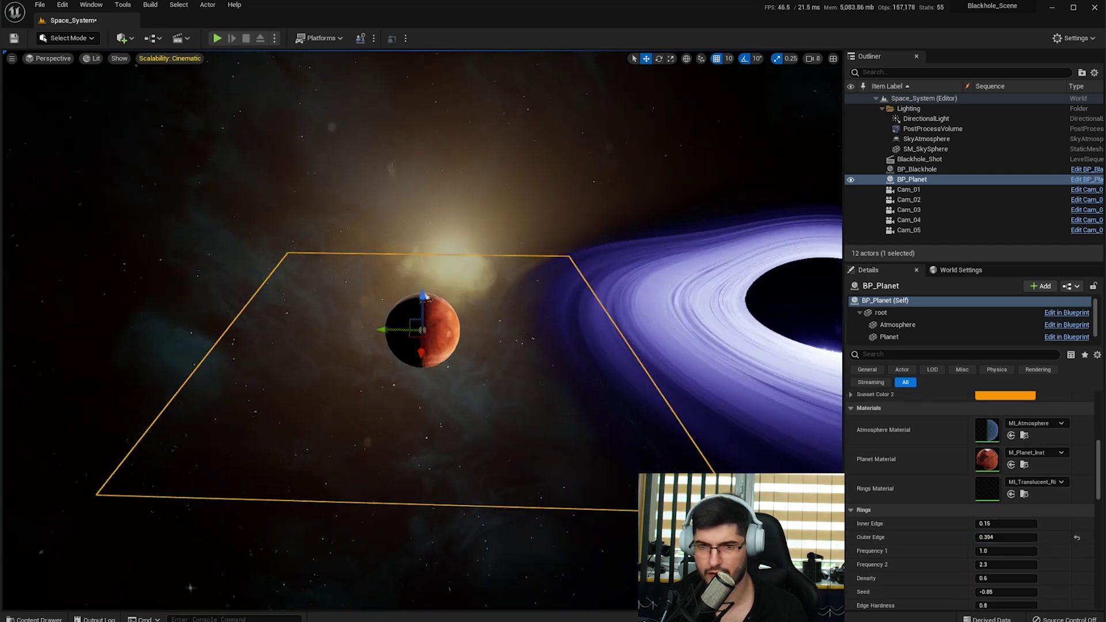
alt+drag(524, 242, 527, 228)
drag(991, 523, 1031, 524)
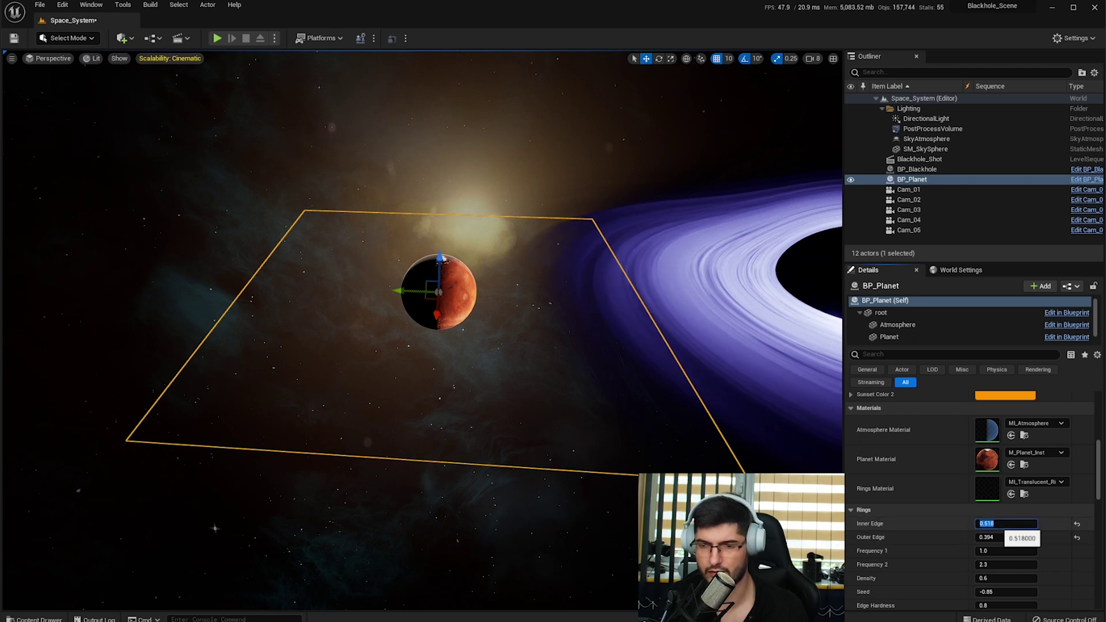
- Set the planet's scale to 10000 on all axes and its Atmosphere Height to about 3.88
scroll(1013, 397, up, 5)
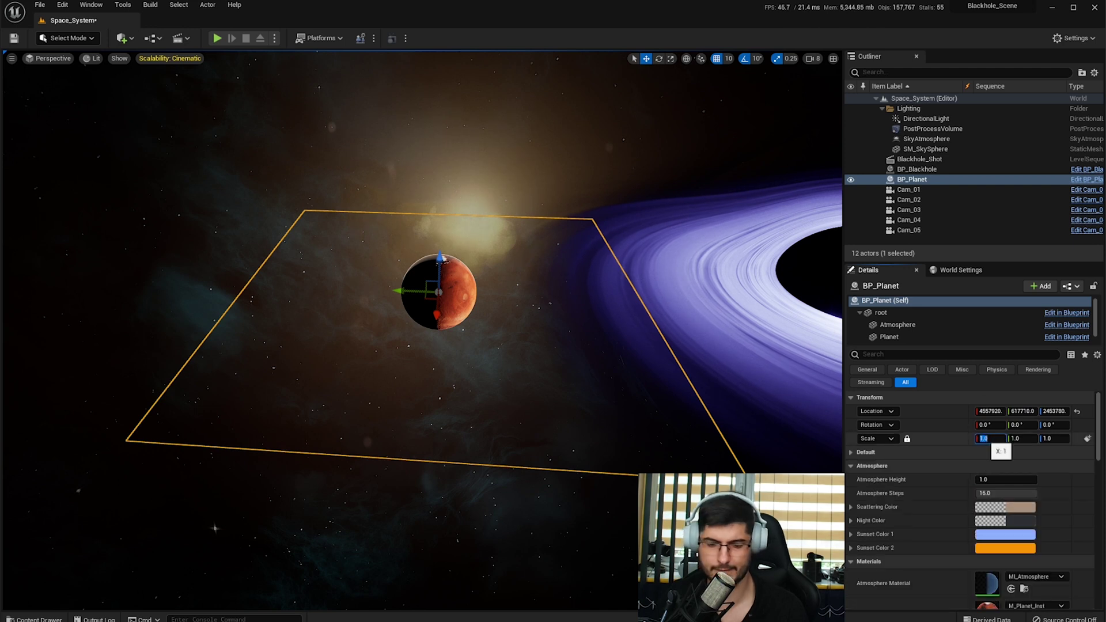
key(Return)
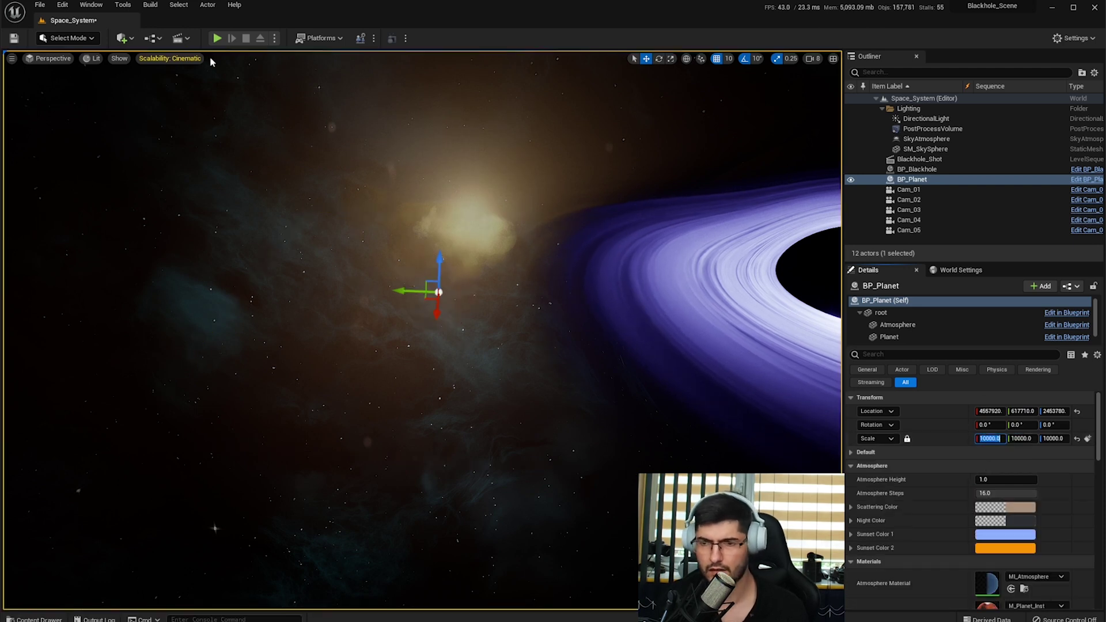
right_drag(235, 53, 270, 149)
key(f)
right_drag(235, 53, 334, 25)
key(w)
key(s)
key(w)
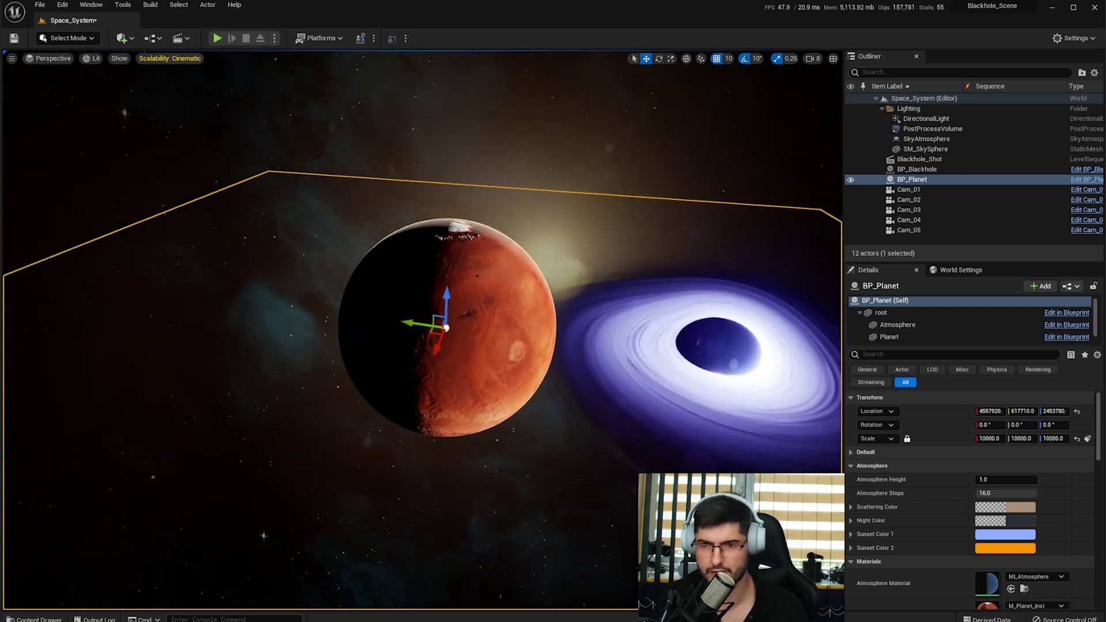
drag(1004, 479, 1031, 479)
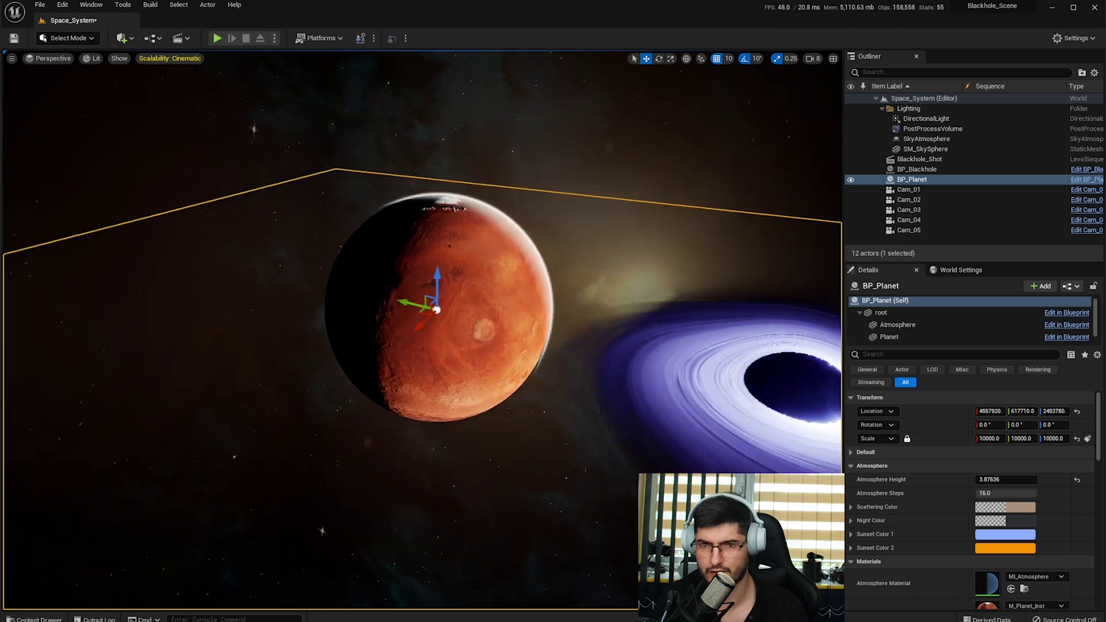
- Raise the Inner Edge of the planet's rings to about 1.26 and the Outer Edge to about 1.75
scroll(983, 537, down, 2)
scroll(983, 537, down, 6)
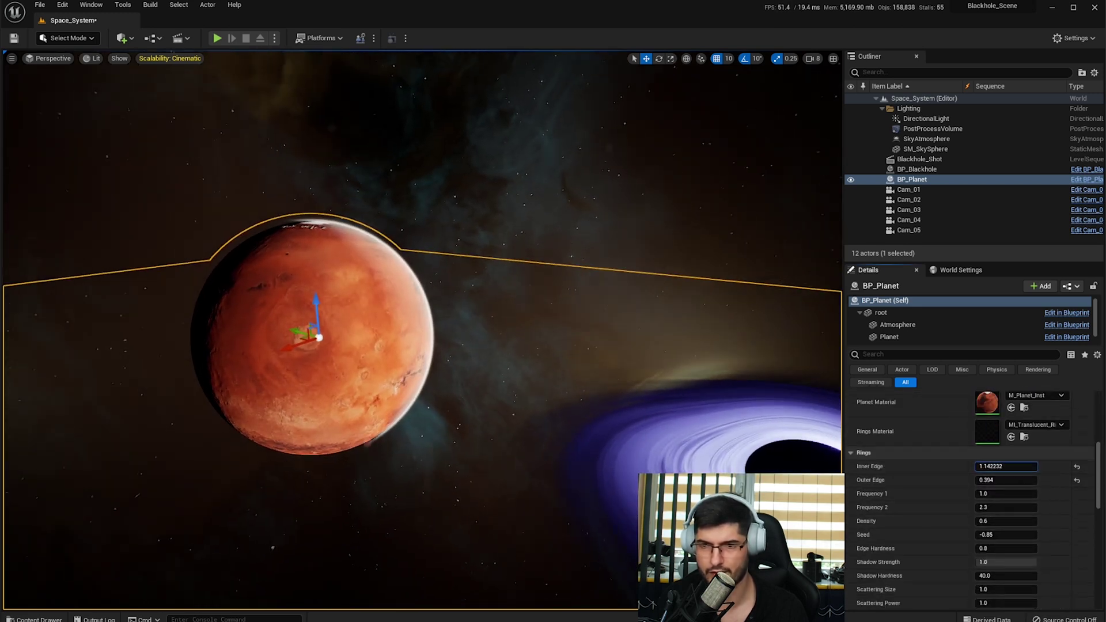
drag(1004, 466, 1040, 479)
right_drag(576, 345, 657, 328)
- Assign DirectionalLight as the planet's Sun Light and check the lit planet beside the black hole
scroll(1057, 485, up, 5)
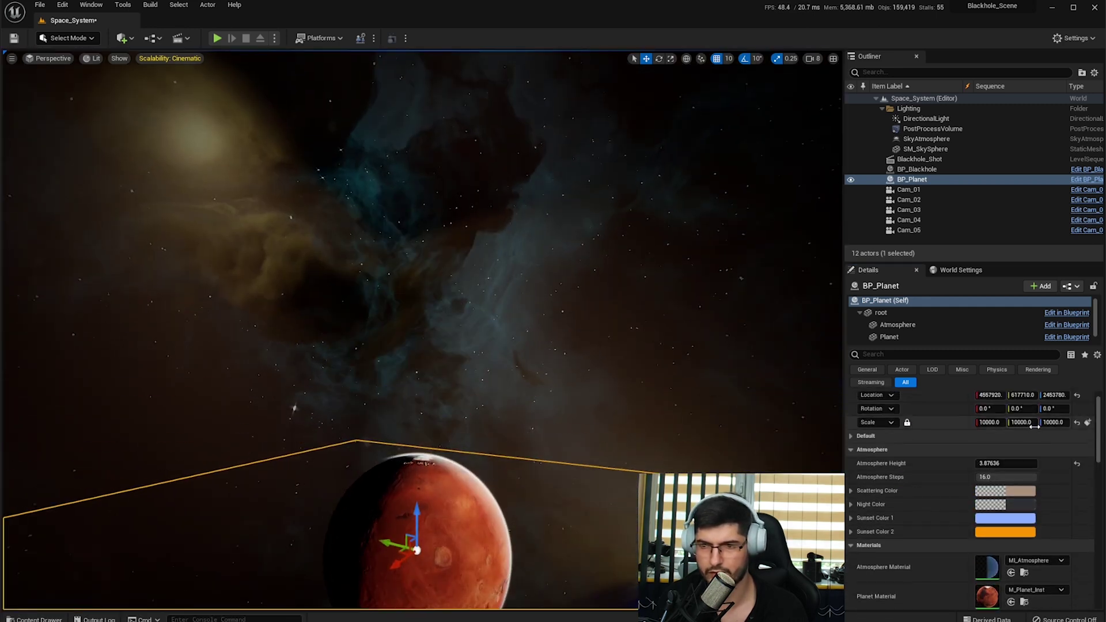
scroll(1037, 500, down, 4)
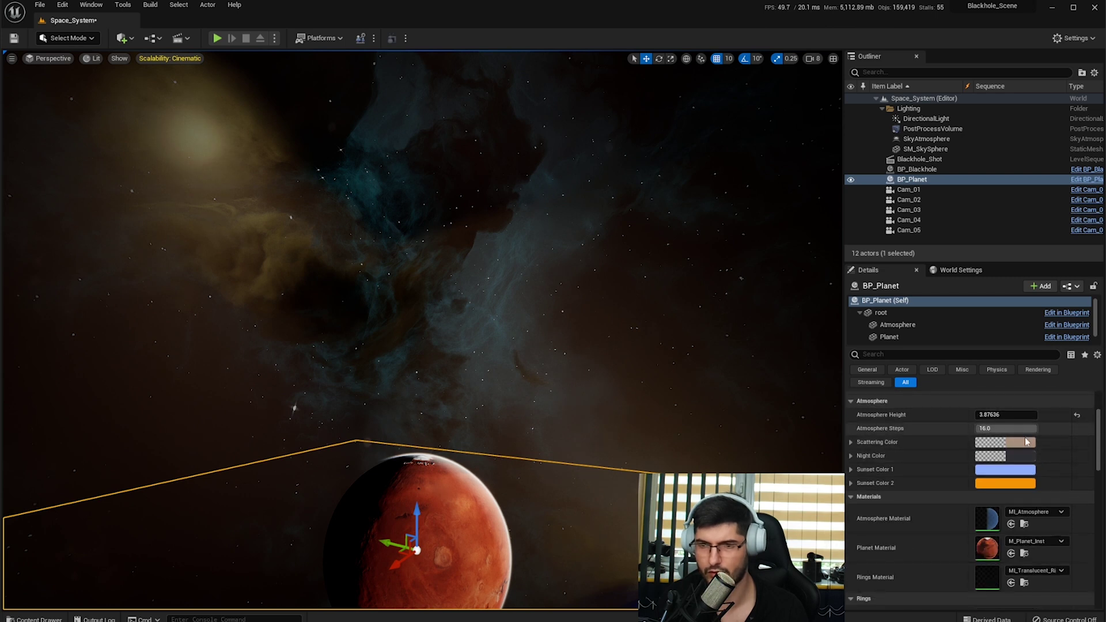
scroll(1024, 442, up, 3)
scroll(1031, 461, down, 5)
scroll(995, 515, up, 2)
scroll(852, 456, up, 4)
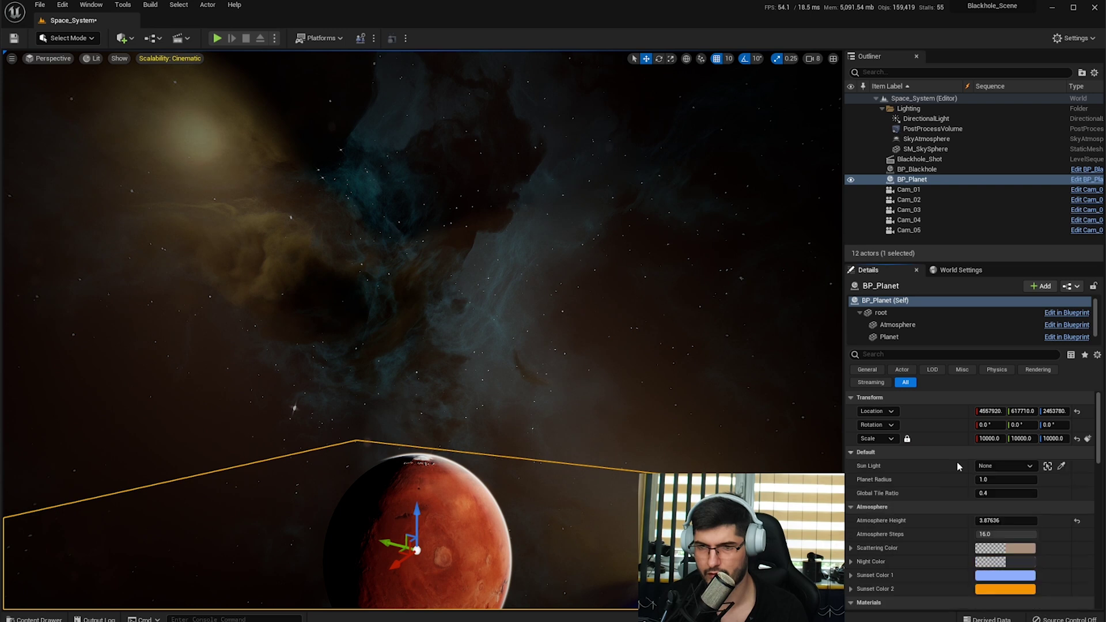
click(1011, 467)
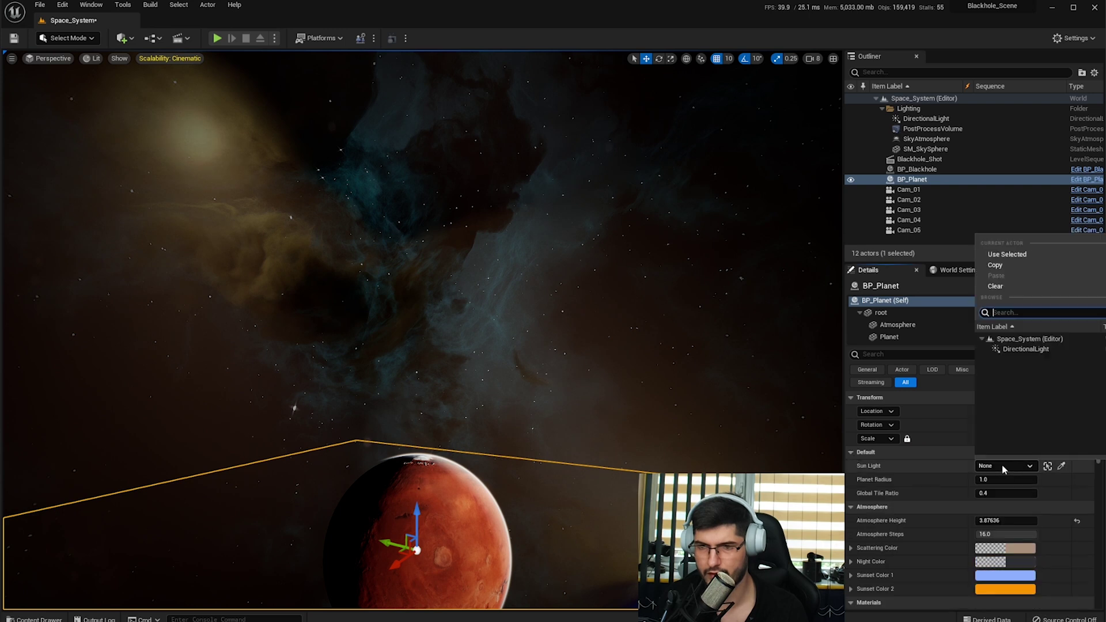
click(1018, 349)
key(f)
alt+drag(423, 331, 437, 288)
right_drag(438, 288, 322, 254)
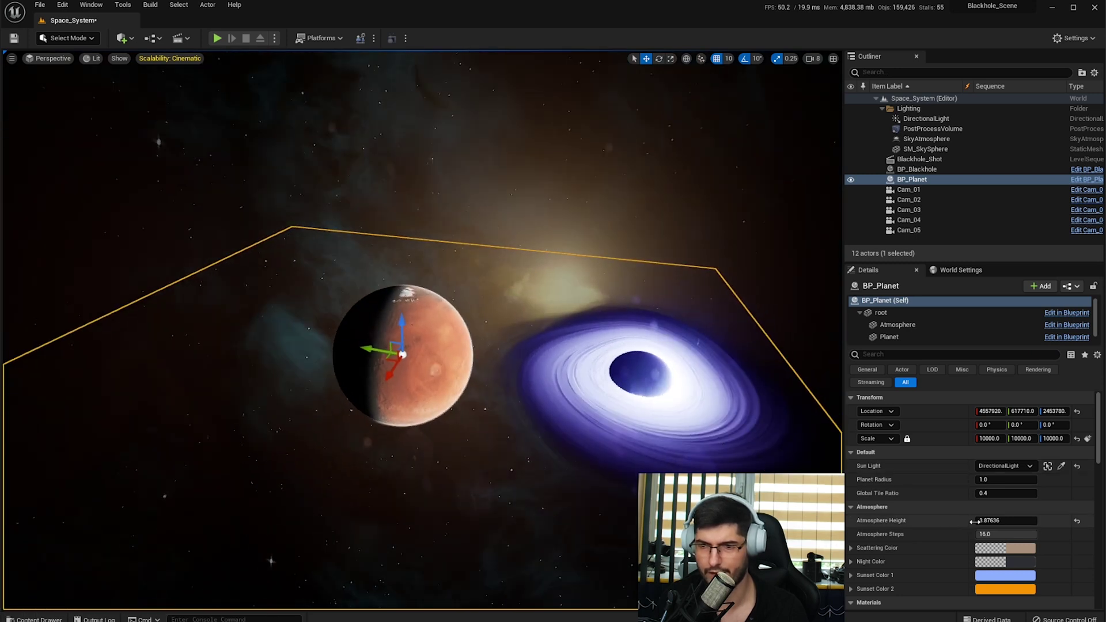
- Set the Inner Edge of the planet's rings to 0.286 and the Outer Edge to 0.354
scroll(973, 522, down, 10)
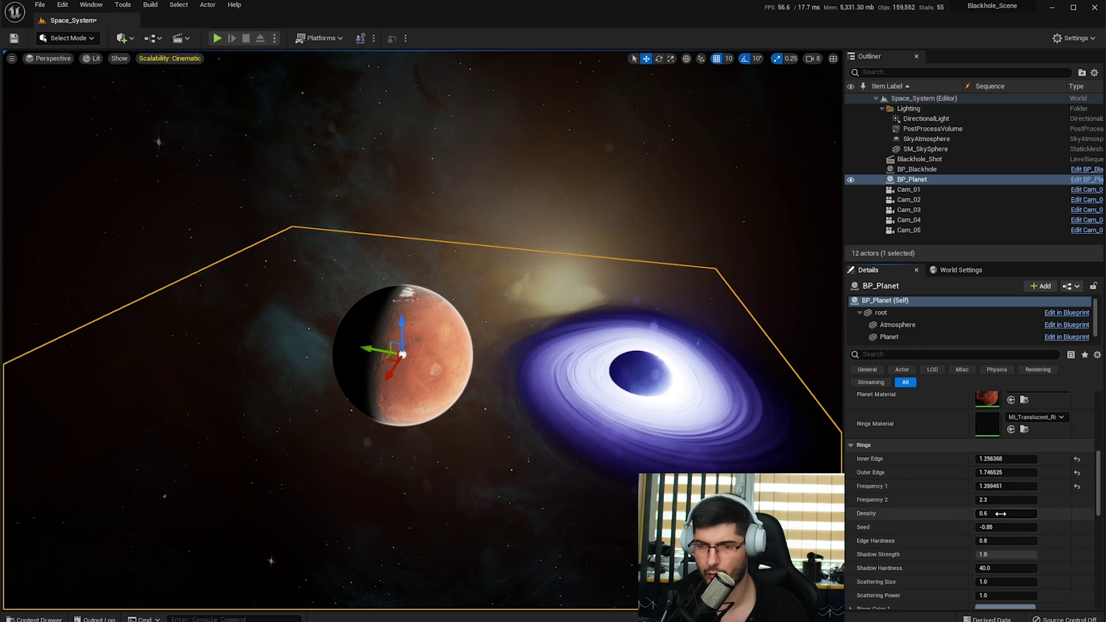
mouse_move(461, 300)
alt+mouse_down()
mouse_move(405, 247)
mouse_move(461, 294)
alt+mouse_up()
mouse_move(988, 472)
mouse_down()
mouse_move(1037, 472)
mouse_move(1002, 459)
mouse_up()
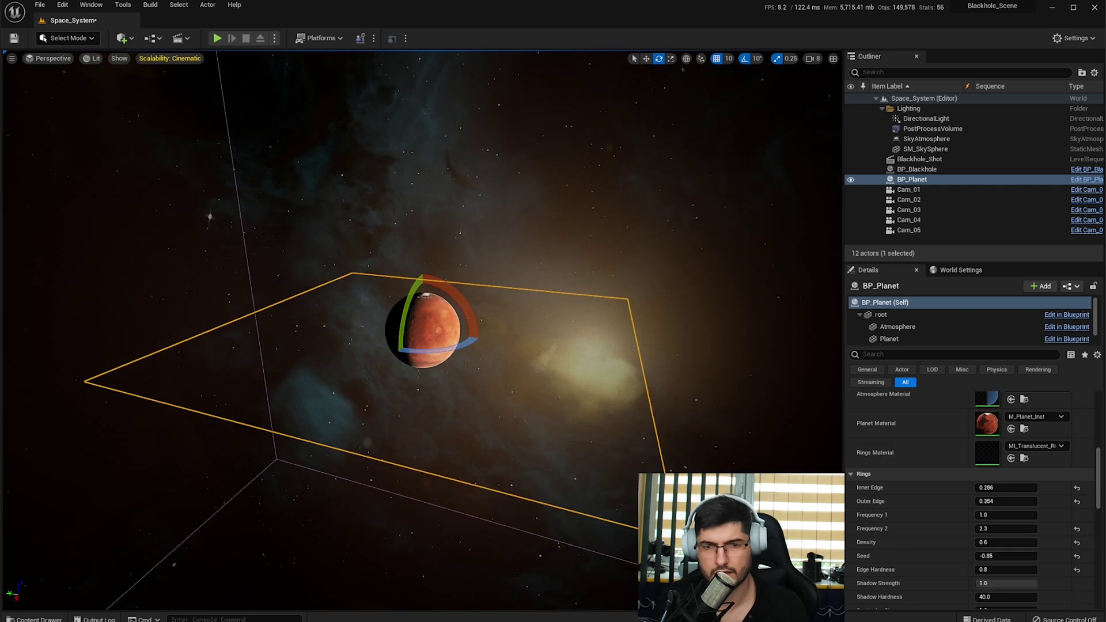
- Try rotating the planet with its rings in the viewport and undo the rotation
right_drag(422, 329, 457, 325)
key(w)
key(s)
drag(420, 321, 398, 350)
key(ctrl+z)
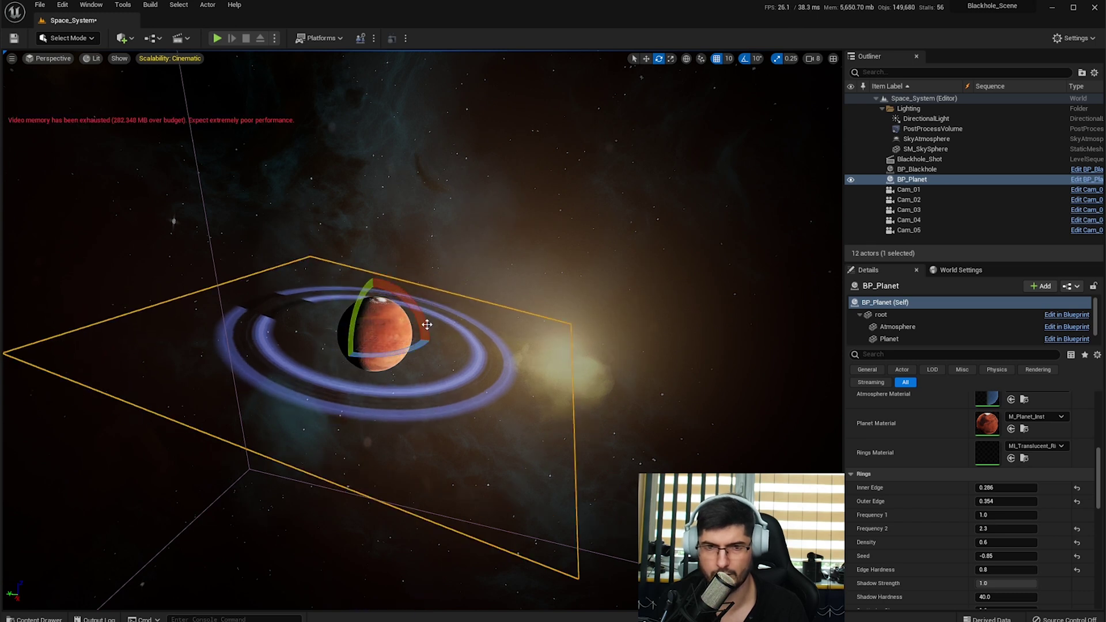
- Widen the planet's rings by setting the Inner Edge to 0.198 and the Outer Edge to 0.394
right_drag(427, 326, 458, 361)
mouse_move(1003, 487)
mouse_down()
mouse_move(979, 488)
mouse_move(1031, 501)
mouse_move(1009, 501)
mouse_up()
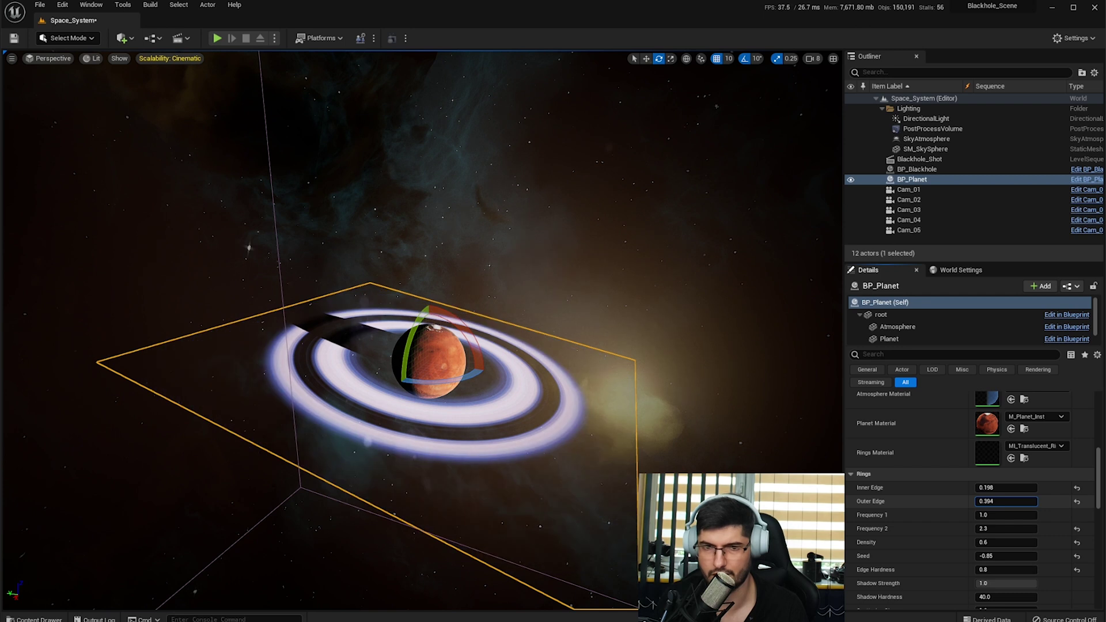
right_drag(540, 395, 708, 377)
key(g)
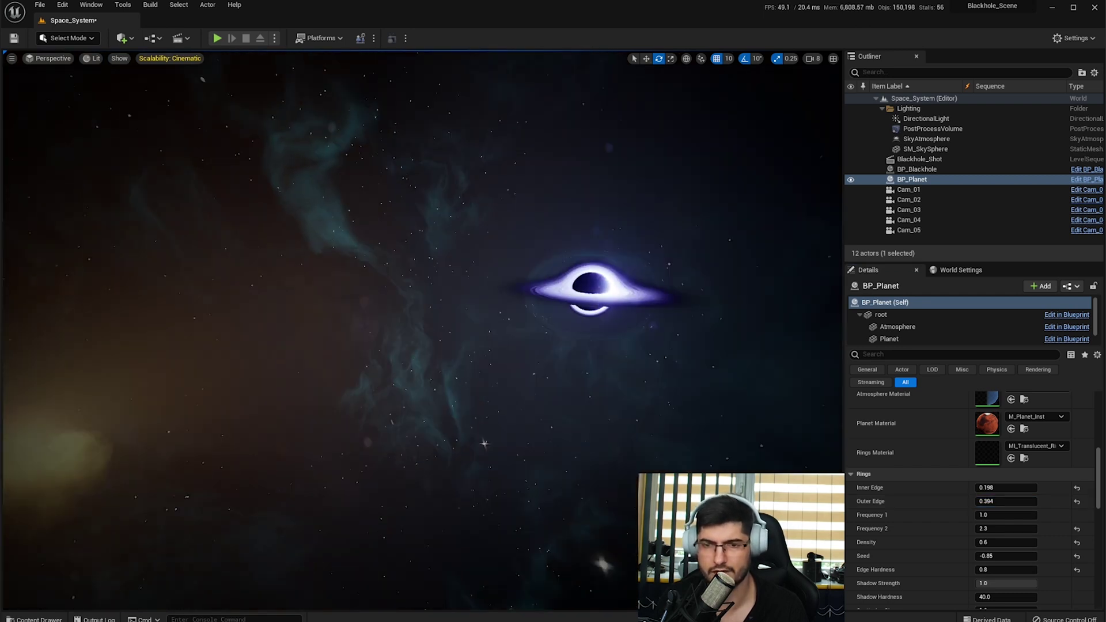
- Delete the BP_Planet actor from the scene
click(579, 286)
right_drag(579, 286, 579, 287)
click(309, 346)
right_drag(309, 346, 422, 307)
key(Delete)
- Select the BP_Blackhole actor and examine its ring and event horizon up close, toggling the viewport's game view
click(544, 306)
right_drag(544, 306, 556, 305)
right_drag(544, 360, 446, 406)
key(w)
key(g)
key(w)
right_drag(544, 361, 521, 263)
key(w)
key(g)
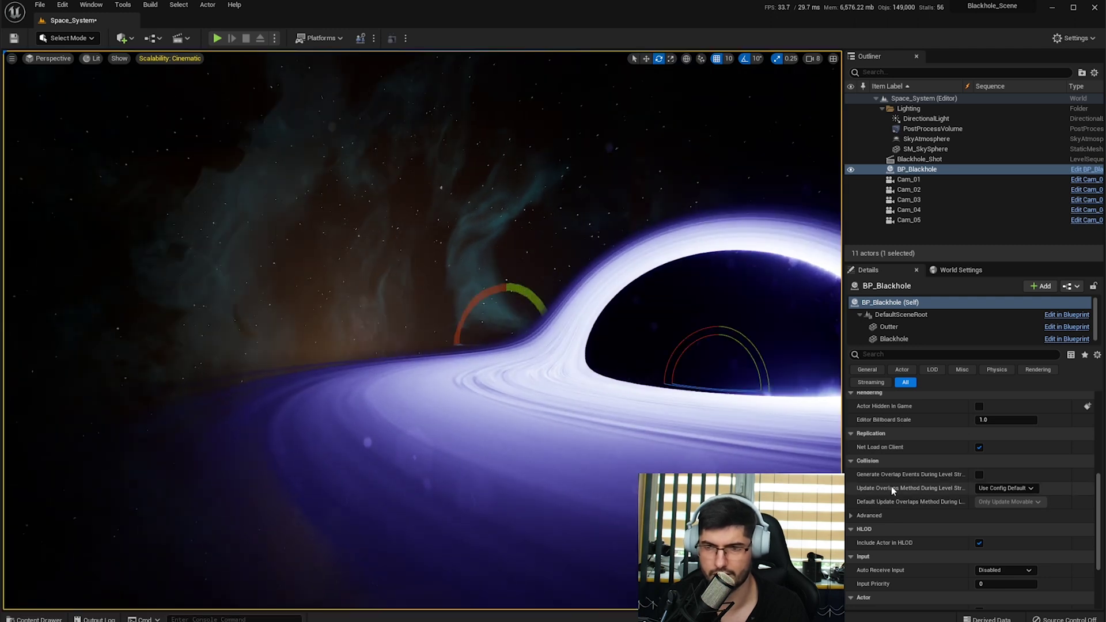
- Reduce the Ring Stretch of the black hole to about 566.83
scroll(970, 490, up, 10)
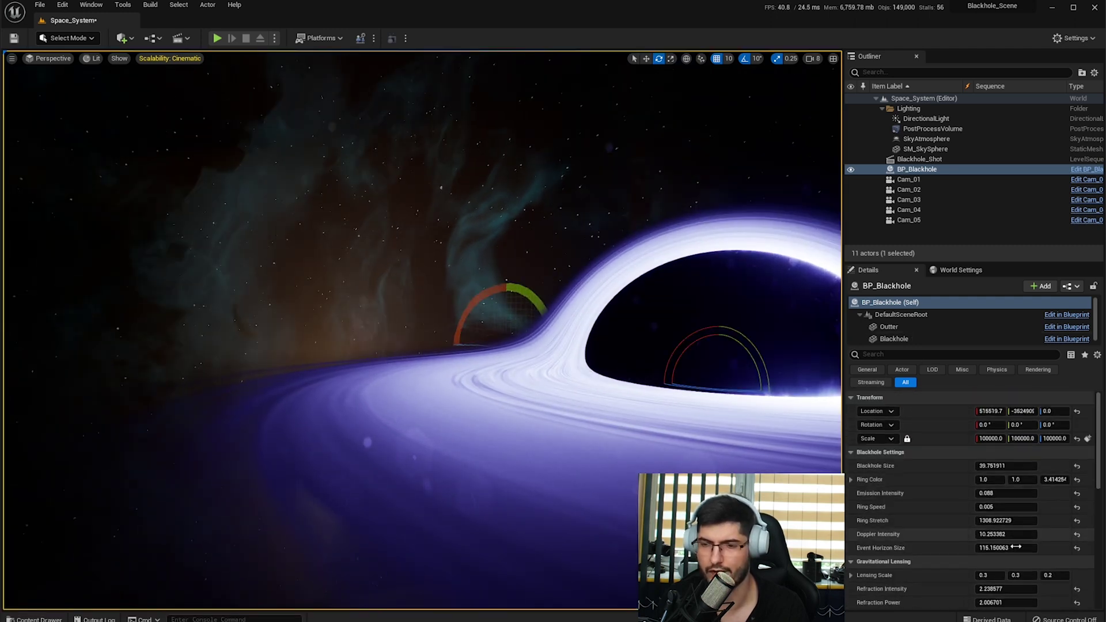
drag(1006, 520, 957, 520)
right_drag(618, 370, 624, 400)
- Try moving the black hole, undo that move, and raise it along Z to about 1330150
drag(422, 387, 480, 314)
key(ctrl+z)
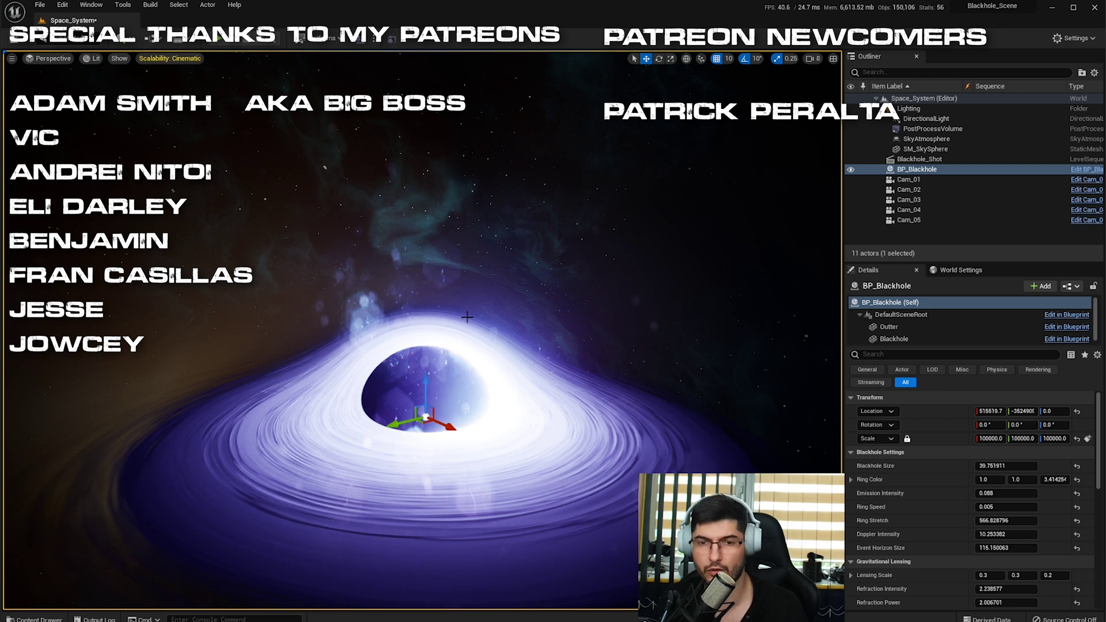
drag(433, 385, 435, 219)
right_drag(434, 263, 434, 263)
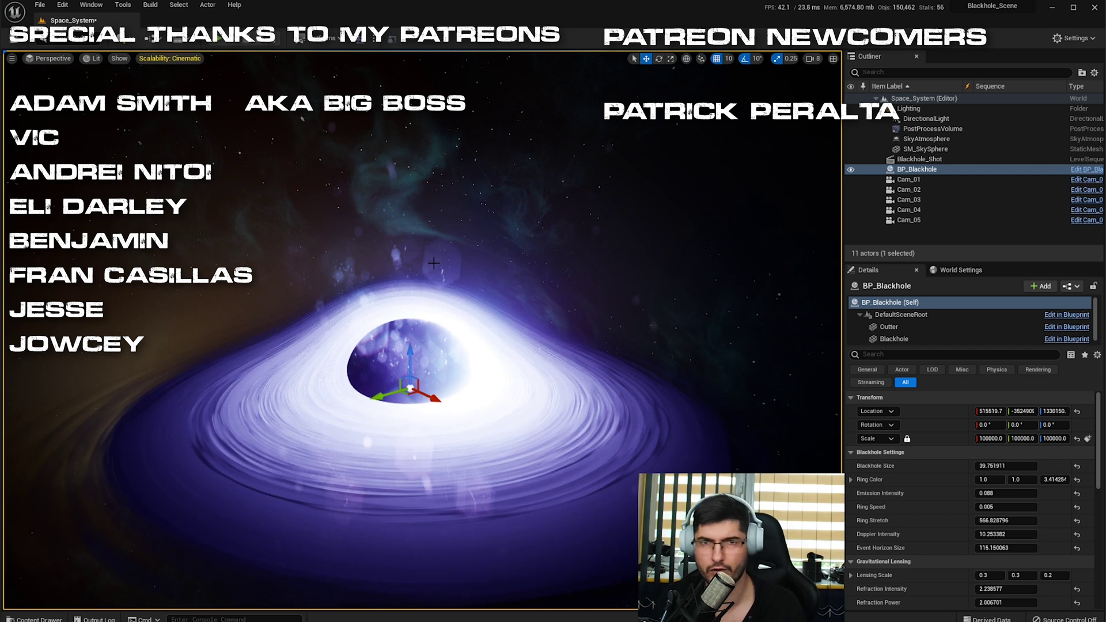